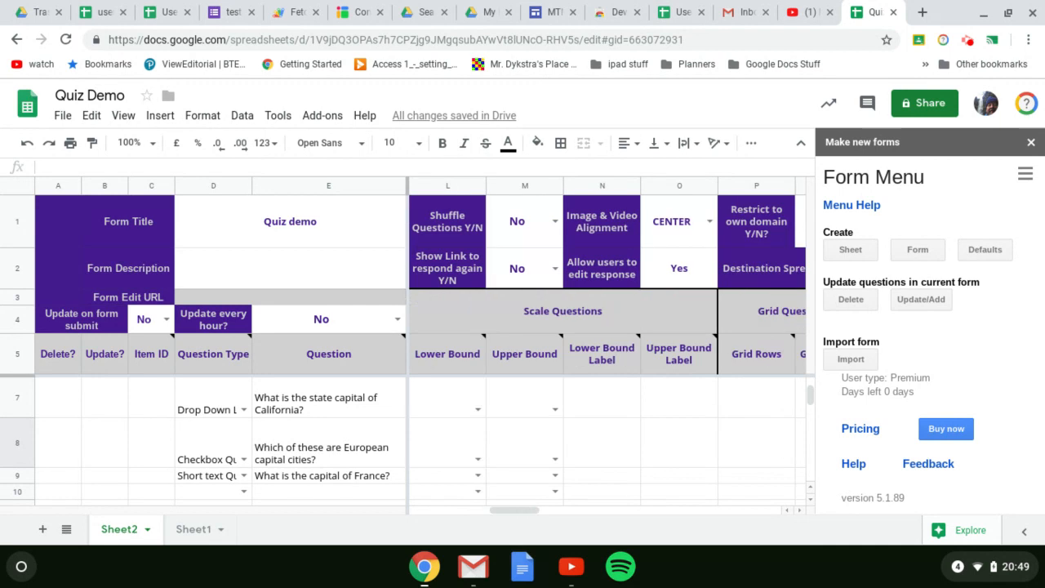
Review the form settings in the two header rows, from image alignment back to the form title.
{"action": "scroll", "coordinate": [653, 251], "scroll_direction": "left", "scroll_amount": 1}
{"action": "scroll", "coordinate": [653, 251], "scroll_direction": "right", "scroll_amount": 1}
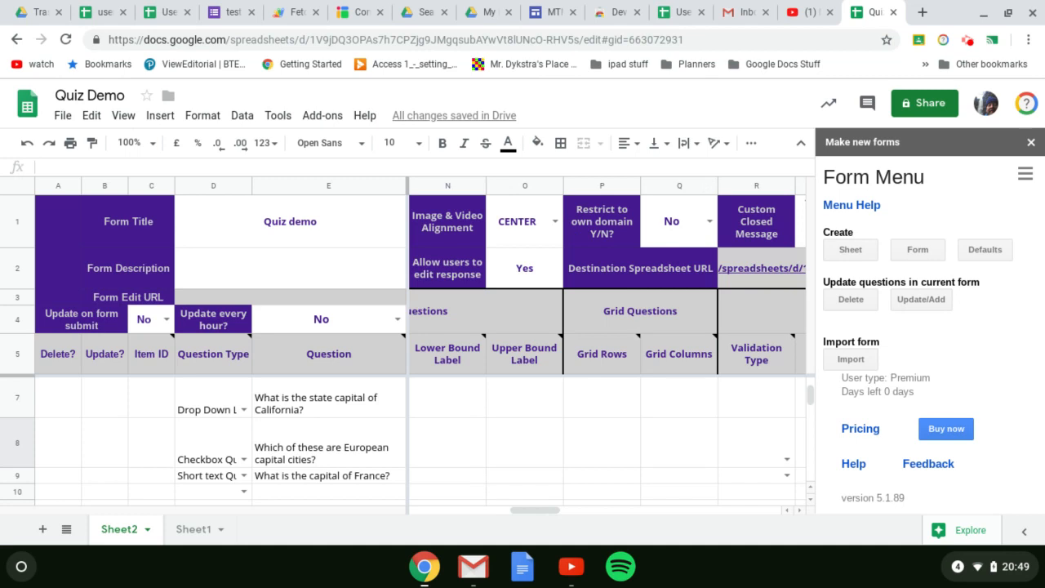
{"action": "left_click", "coordinate": [535, 220]}
{"action": "key", "text": "Left"}
{"action": "key", "text": "Left"}
{"action": "key", "text": "Left"}
{"action": "key", "text": "Left"}
{"action": "key", "text": "Left"}
{"action": "key", "text": "Left"}
{"action": "key", "text": "Left"}
{"action": "key", "text": "Left"}
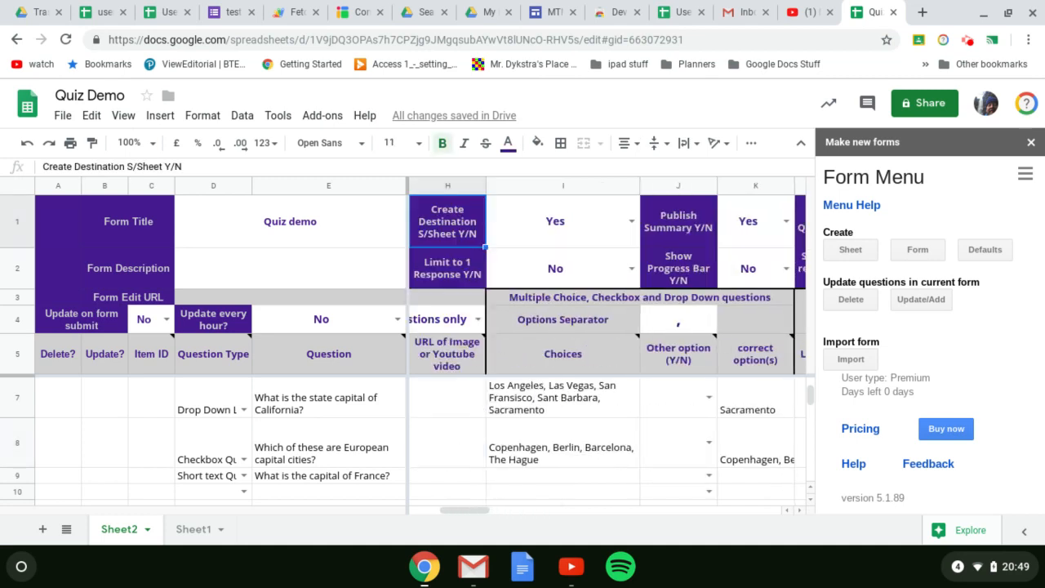
{"action": "key", "text": "Left"}
{"action": "key", "text": "Left"}
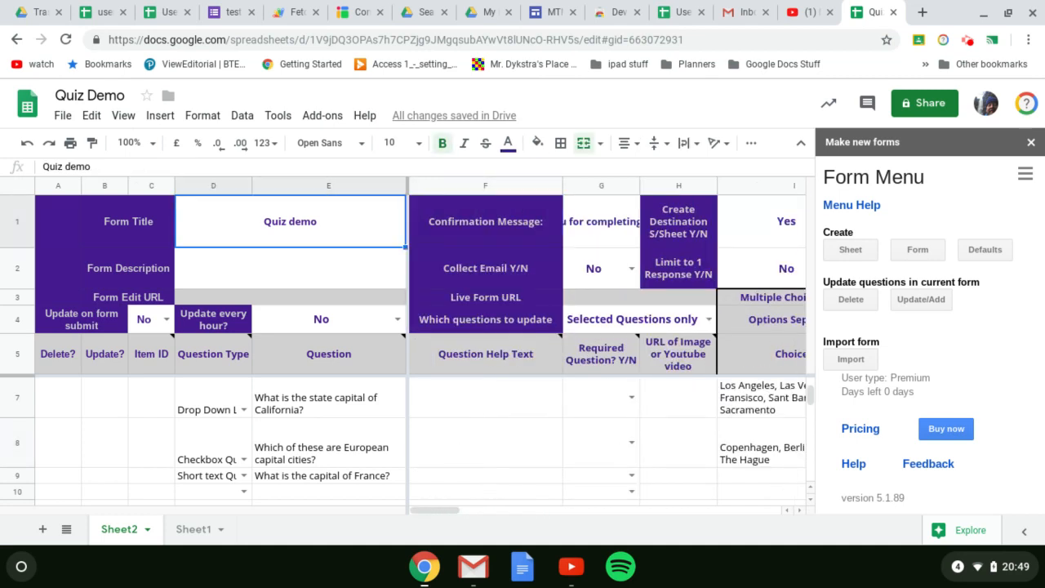
Examine the Question Type column for the quiz questions in rows 6 to 9.
{"action": "mouse_move", "coordinate": [223, 373]}
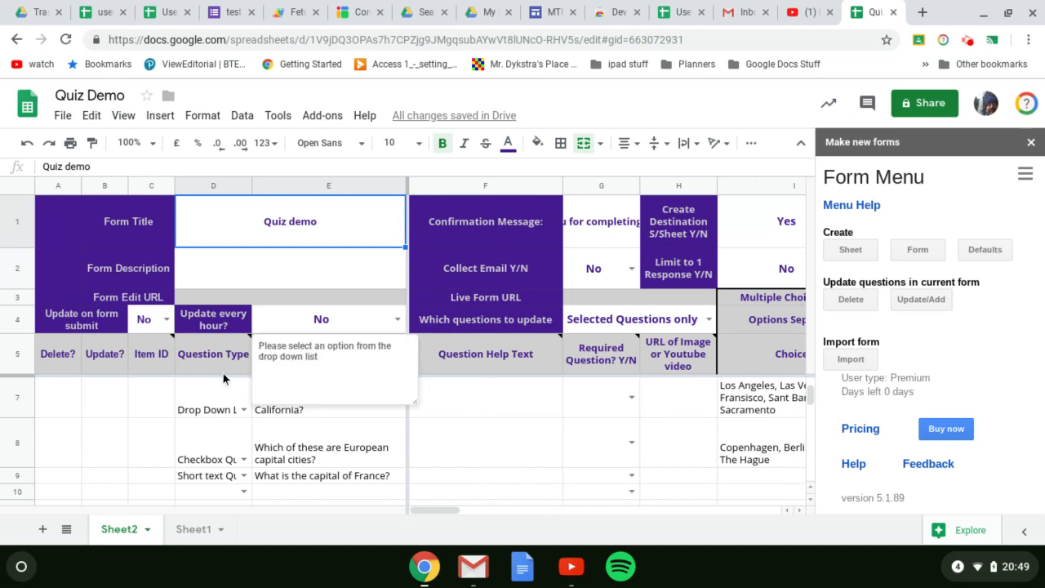
{"action": "left_click", "coordinate": [143, 412]}
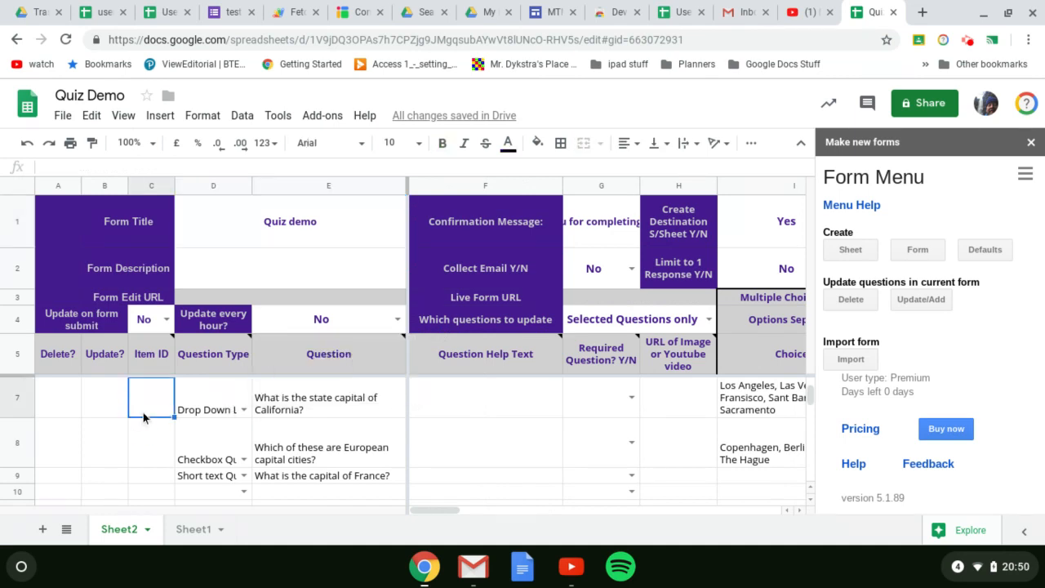
{"action": "key", "text": "Right"}
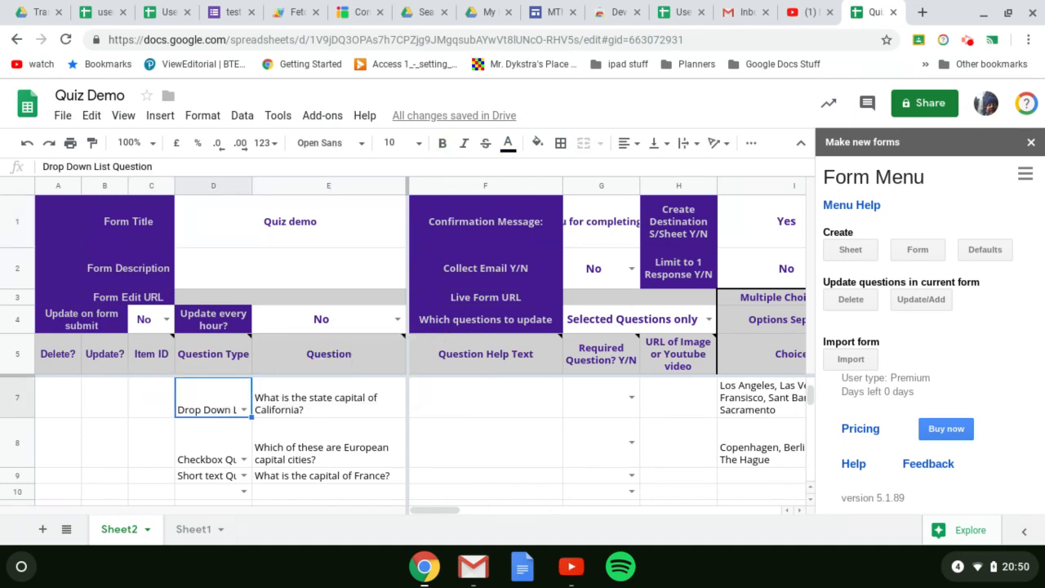
{"action": "key", "text": "Down"}
{"action": "key", "text": "Down"}
{"action": "key", "text": "Down"}
{"action": "key", "text": "Up"}
{"action": "key", "text": "Up"}
{"action": "key", "text": "Up"}
{"action": "key", "text": "Up"}
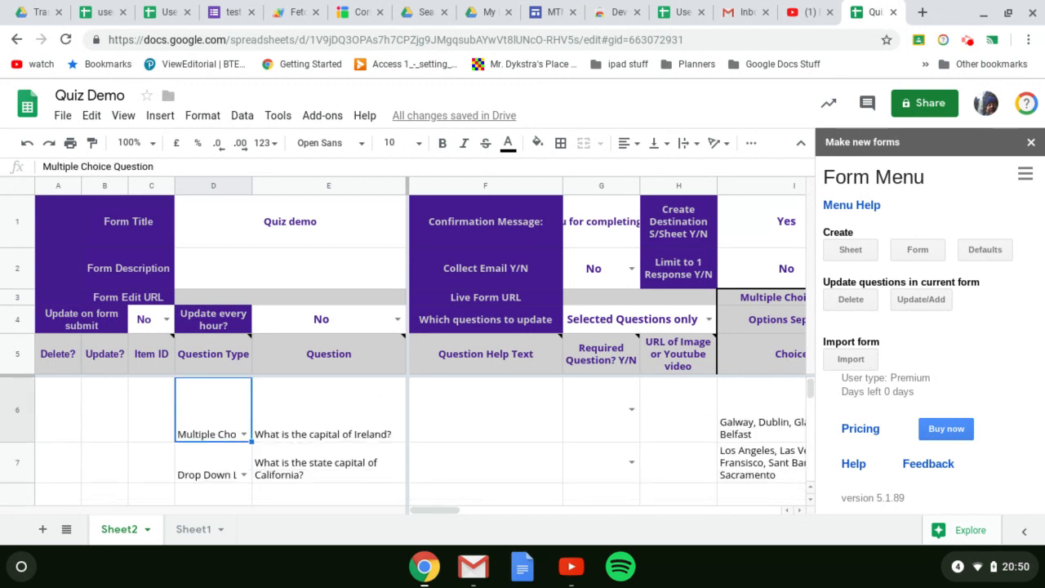
{"action": "key", "text": "Down"}
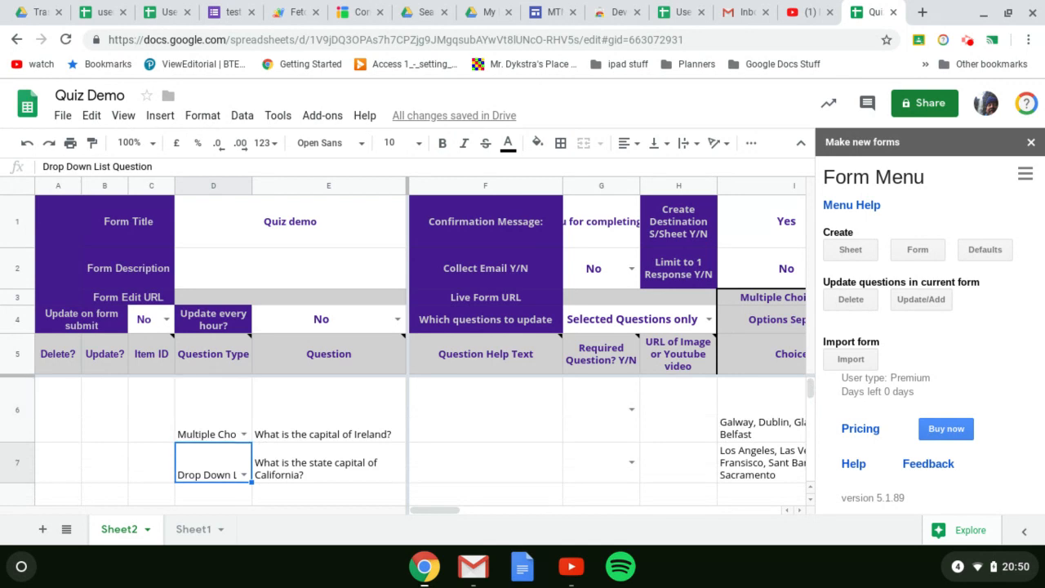
{"action": "key", "text": "Down"}
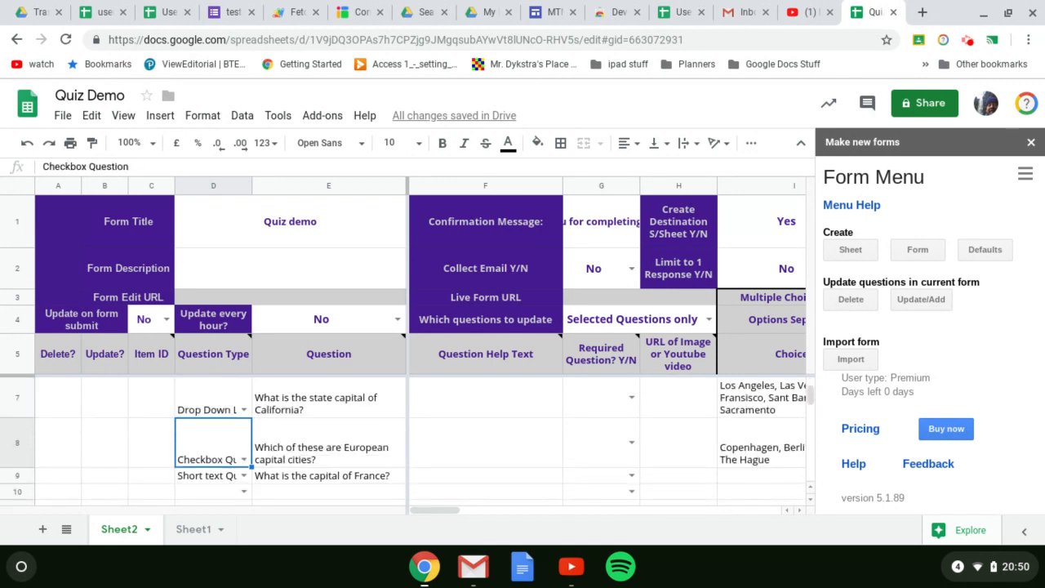
{"action": "key", "text": "Down"}
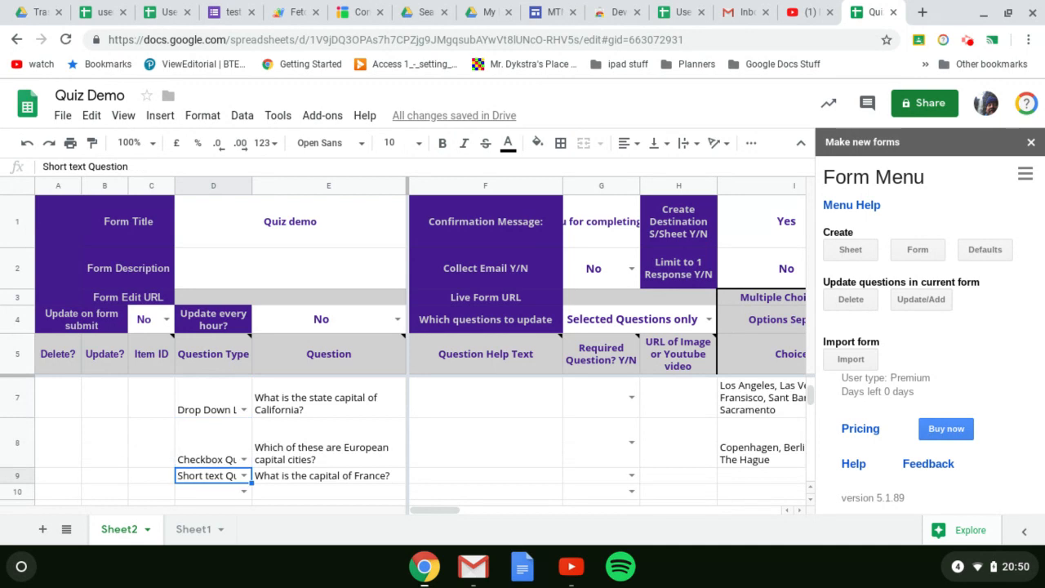
{"action": "key", "text": "Up"}
{"action": "key", "text": "Up"}
{"action": "key", "text": "Up"}
{"action": "key", "text": "Up"}
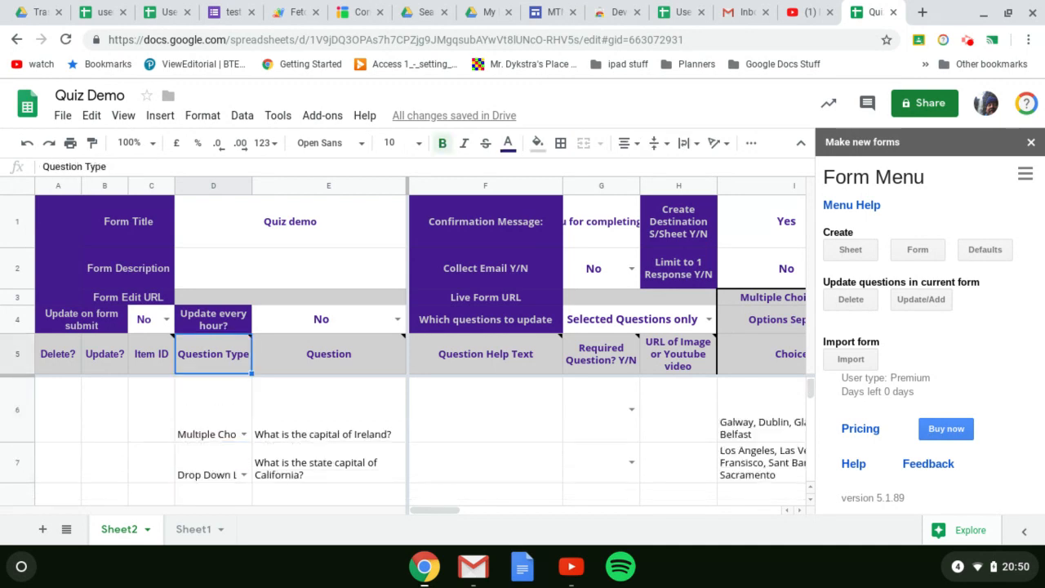
Check the capital of Ireland question's available question types, help text, required setting, image or video URL, choices, other option and correct option.
{"action": "key", "text": "Down"}
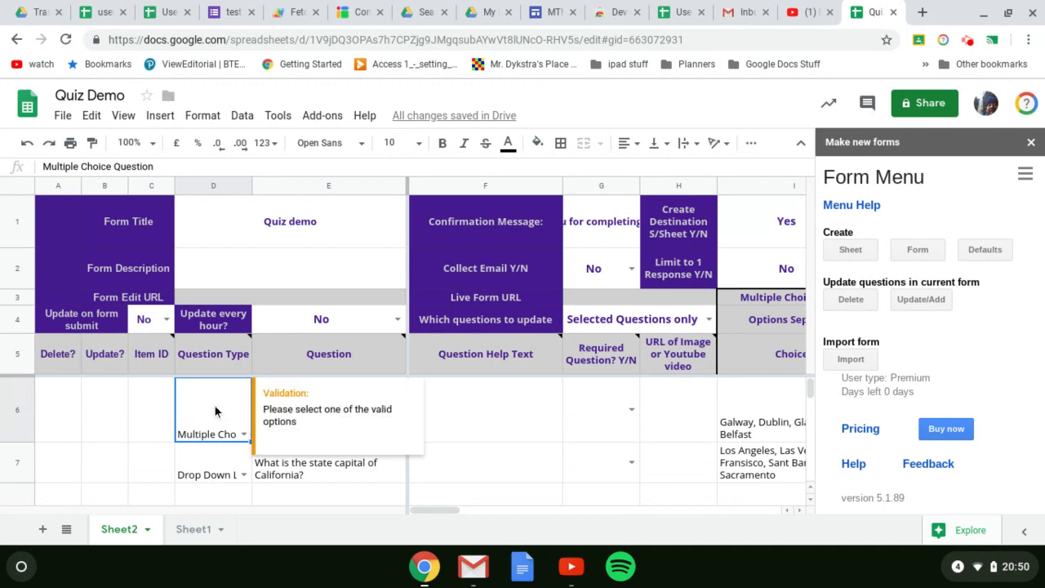
{"action": "left_click", "coordinate": [244, 436]}
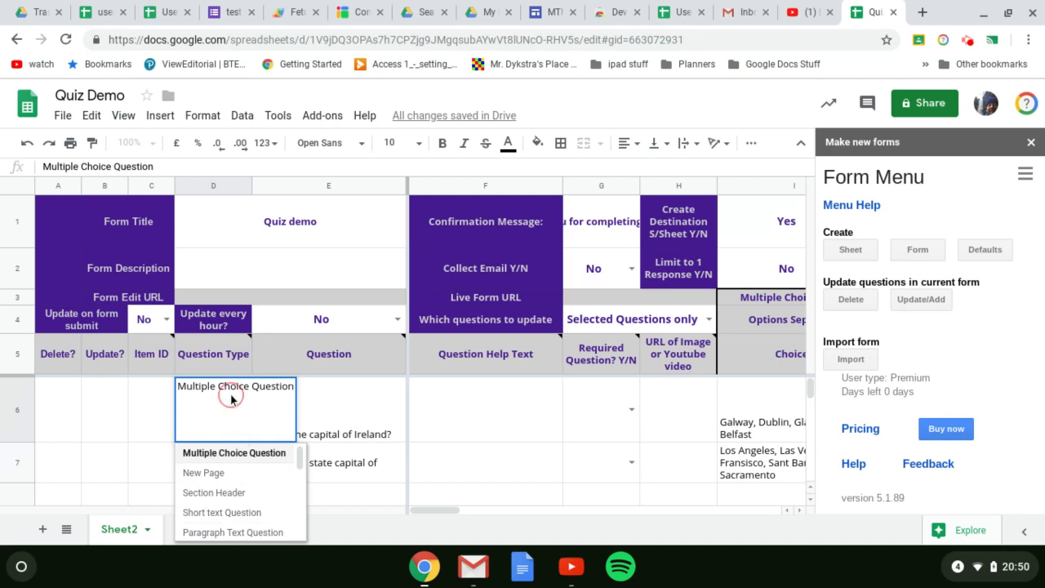
{"action": "left_click", "coordinate": [232, 406]}
{"action": "left_click", "coordinate": [372, 406]}
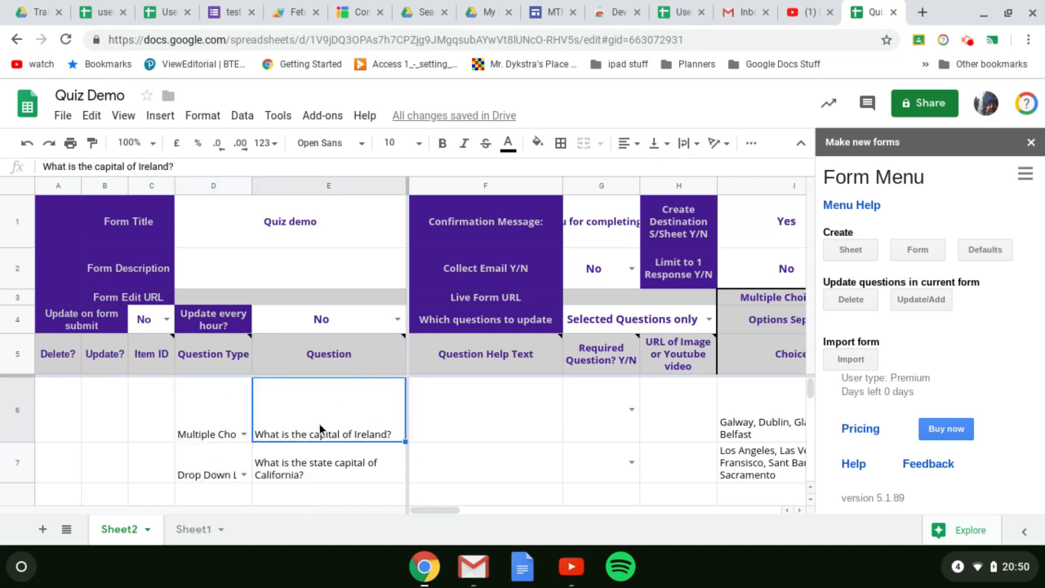
{"action": "left_click", "coordinate": [484, 416]}
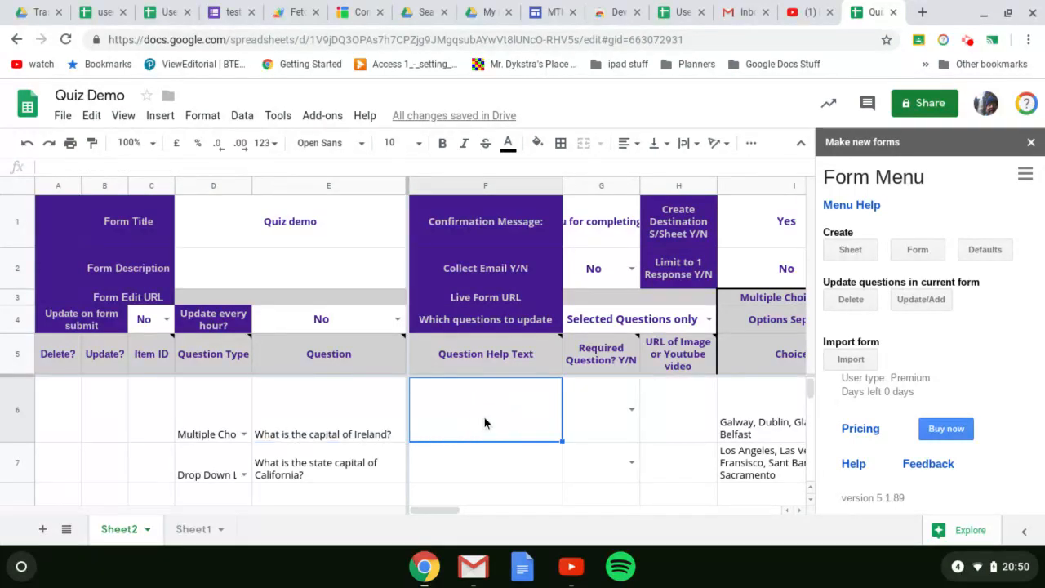
{"action": "key", "text": "Tab"}
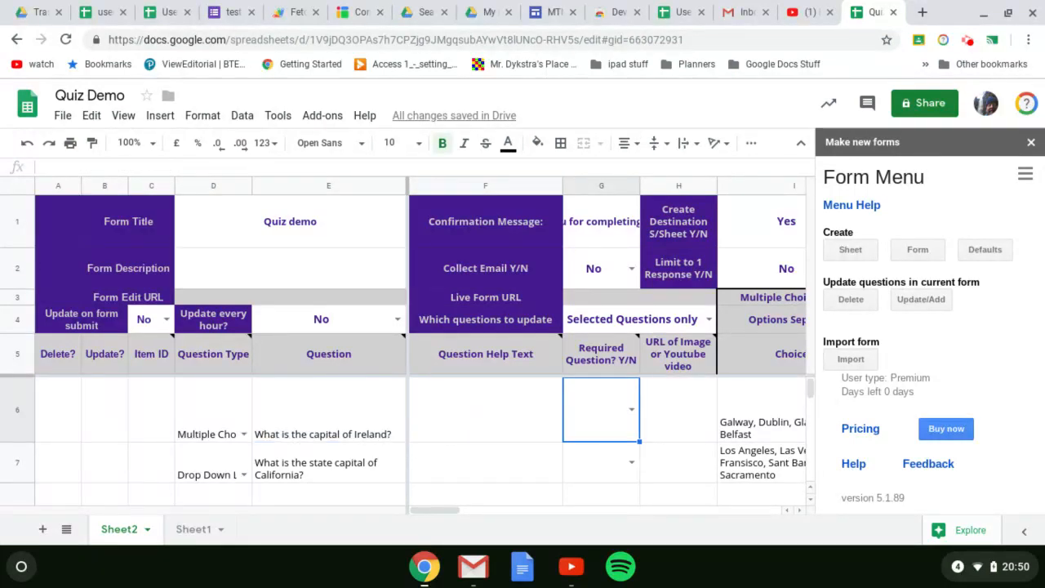
{"action": "key", "text": "Tab"}
{"action": "key", "text": "Tab"}
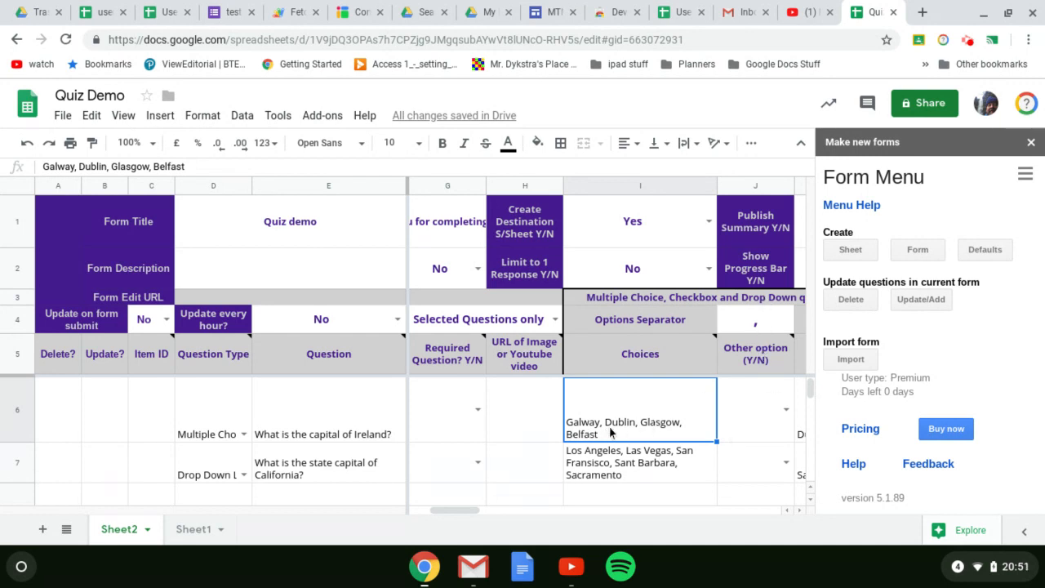
{"action": "left_click", "coordinate": [760, 419]}
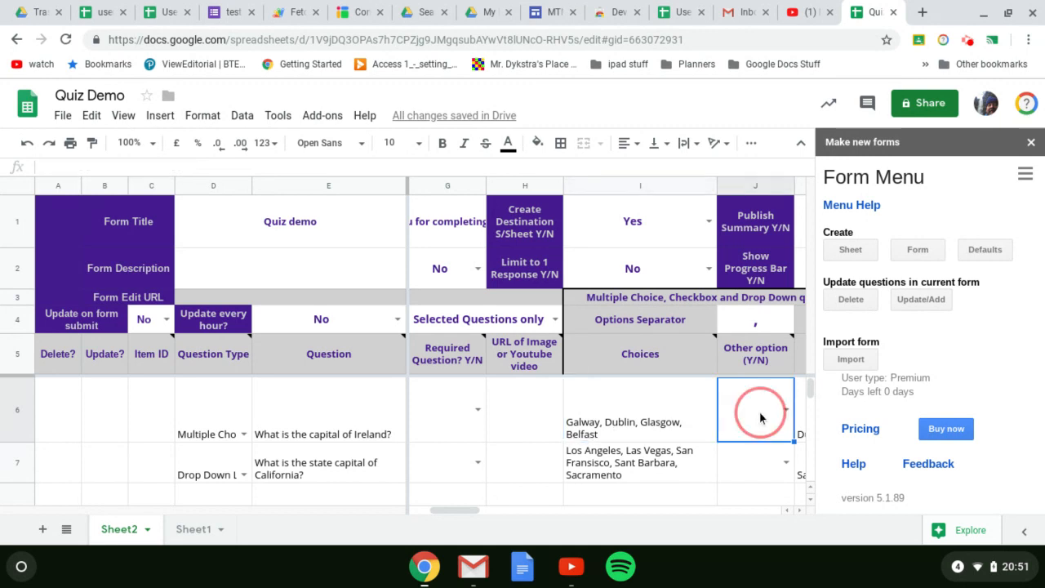
{"action": "key", "text": "Right"}
{"action": "key", "text": "Right"}
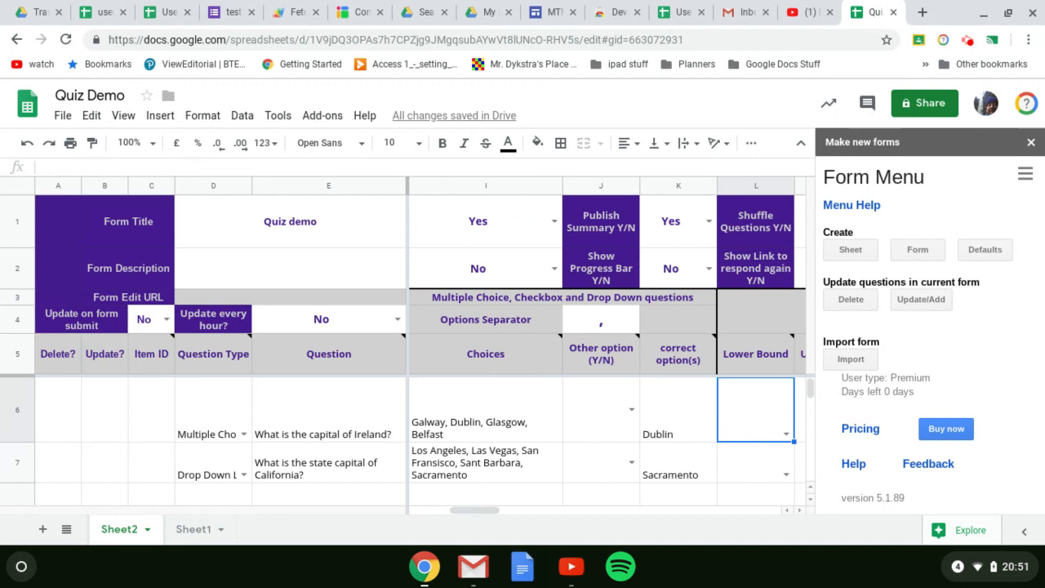
Look through the scale, grid and validation columns in the capital of Ireland question's row.
{"action": "key", "text": "Right"}
{"action": "key", "text": "Right"}
{"action": "key", "text": "Right"}
{"action": "key", "text": "Right"}
{"action": "key", "text": "Right"}
{"action": "key", "text": "Right"}
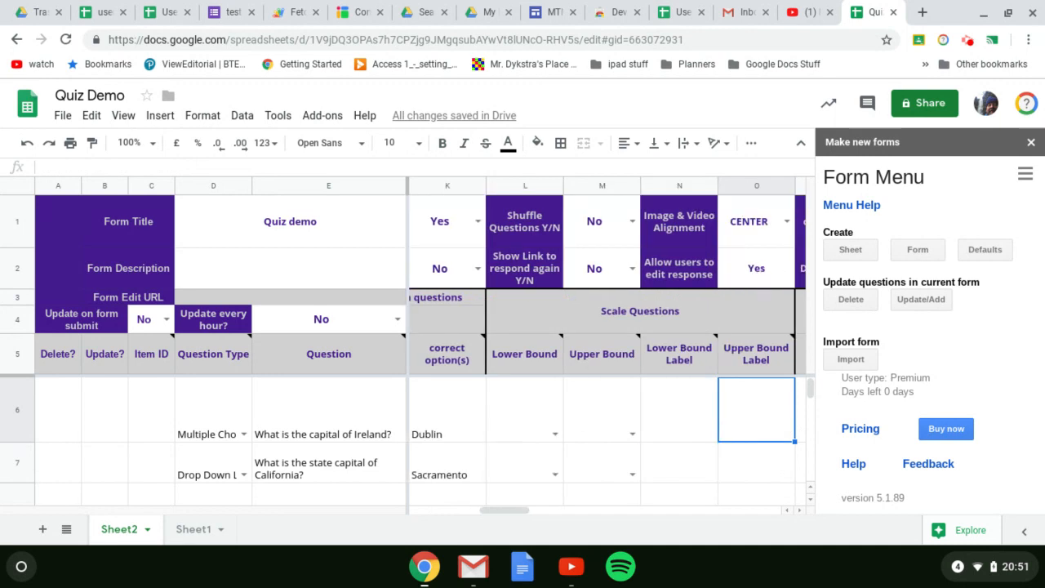
{"action": "key", "text": "Right"}
{"action": "key", "text": "Right"}
{"action": "key", "text": "Right"}
{"action": "key", "text": "Right"}
{"action": "key", "text": "Right"}
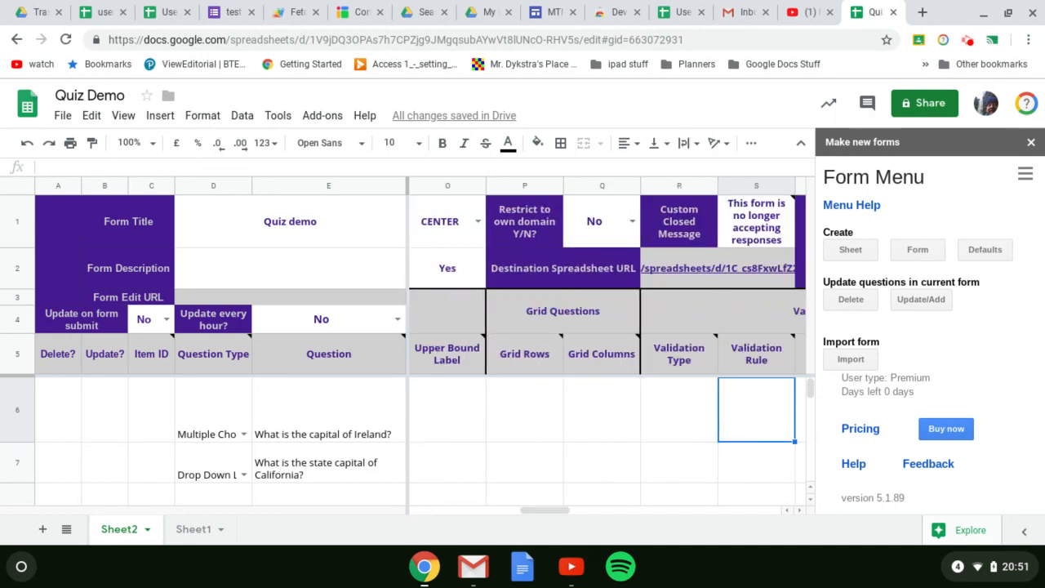
{"action": "key", "text": "Right"}
{"action": "key", "text": "Right"}
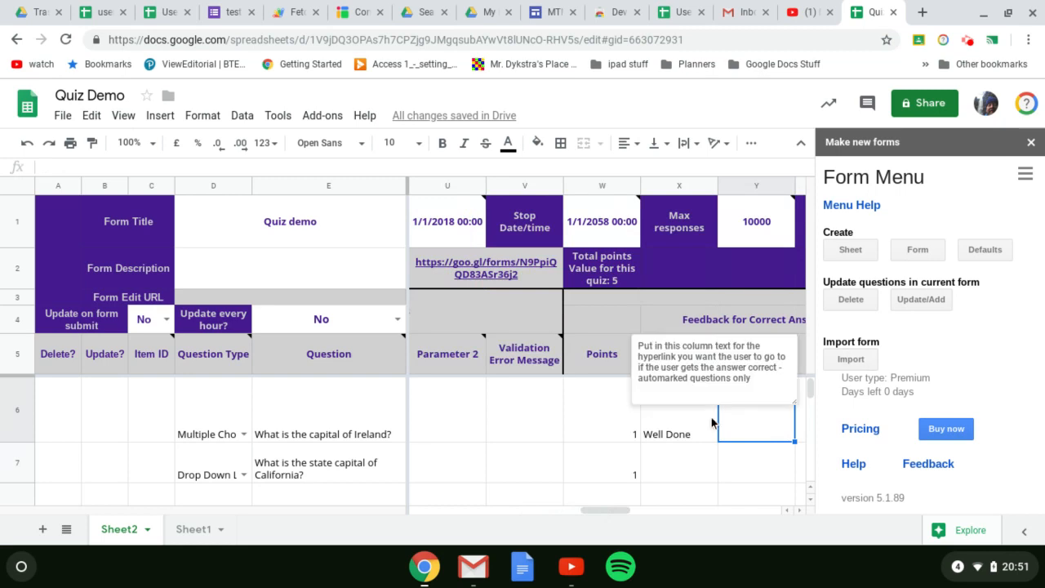
Examine the Ireland question's points and its feedback text, link and link text columns for correct and incorrect answers.
{"action": "left_click", "coordinate": [597, 419]}
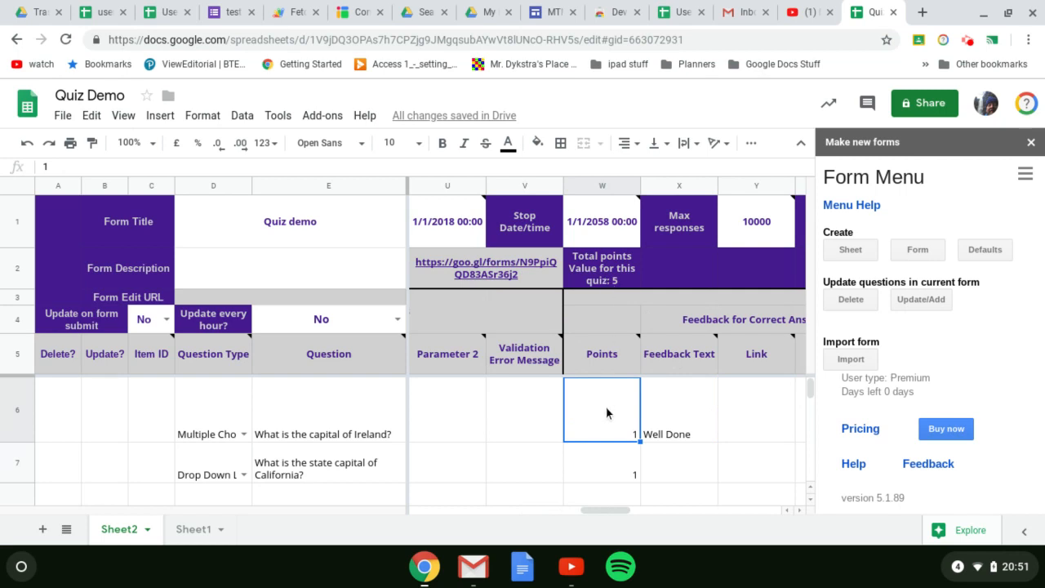
{"action": "left_click", "coordinate": [684, 419]}
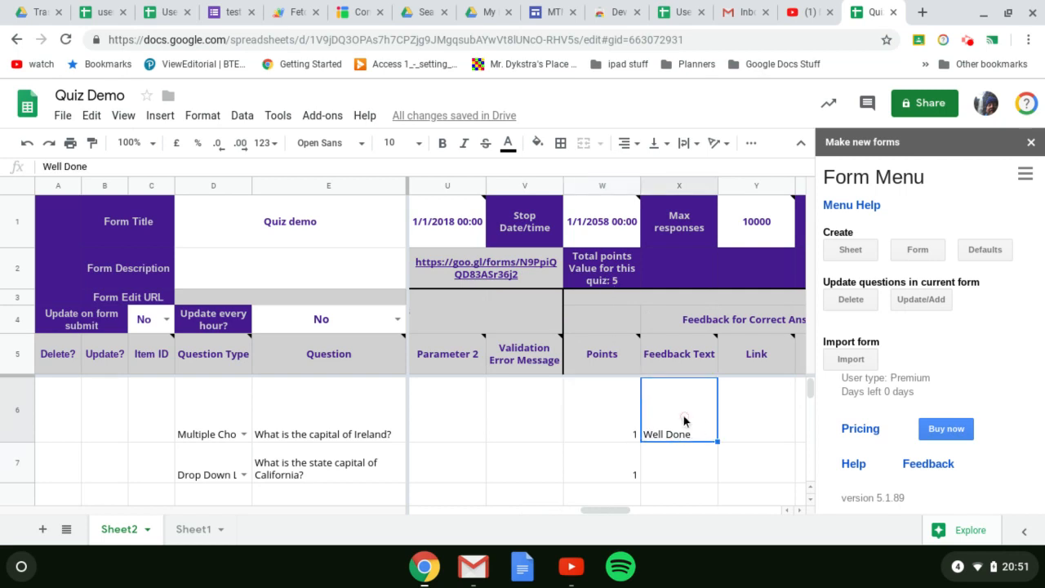
{"action": "key", "text": "Right"}
{"action": "key", "text": "Right"}
{"action": "key", "text": "Right"}
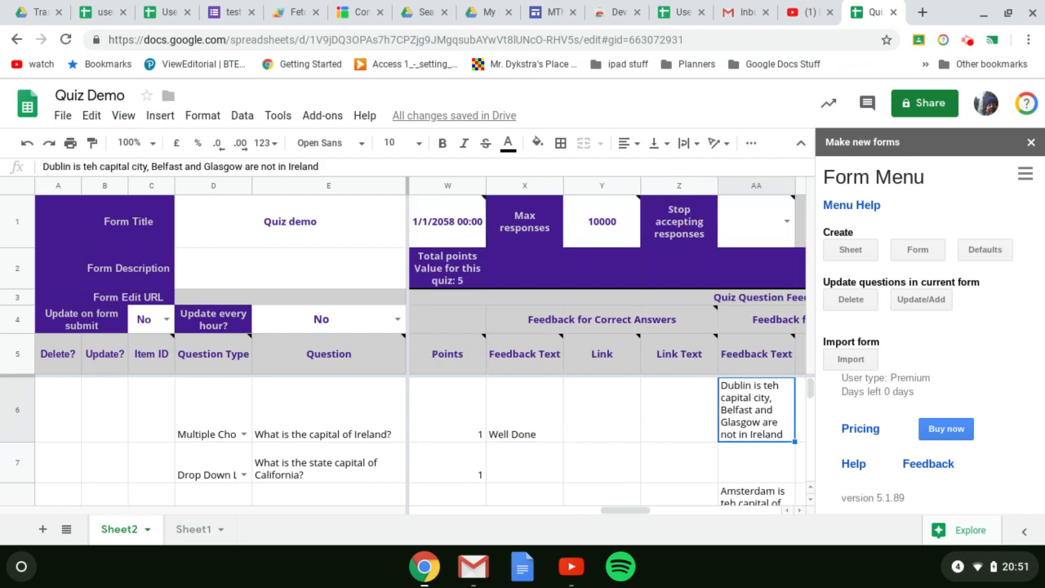
{"action": "key", "text": "Left"}
{"action": "key", "text": "Left"}
{"action": "key", "text": "Left"}
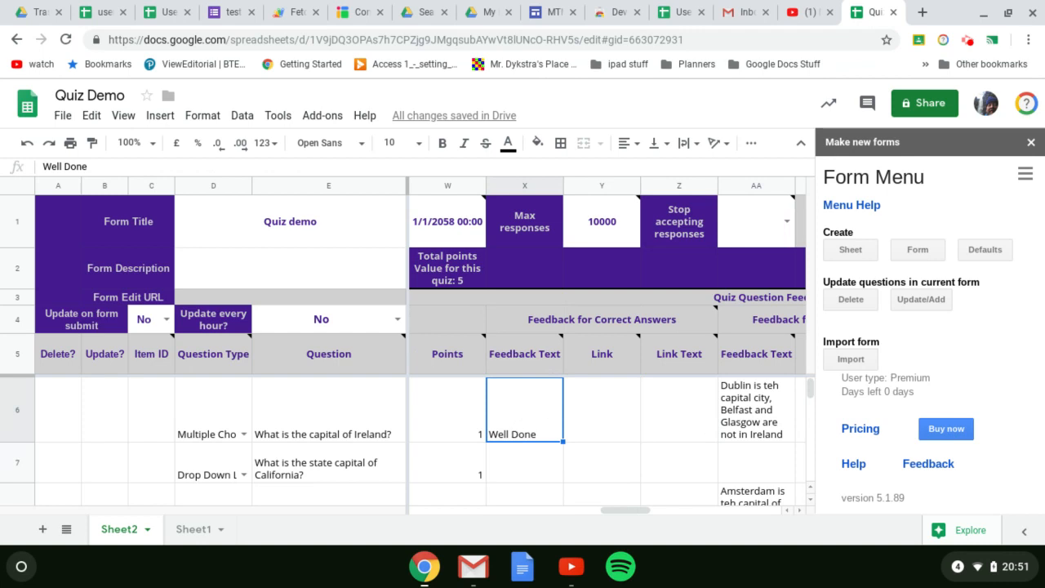
{"action": "key", "text": "Right"}
{"action": "key", "text": "Right"}
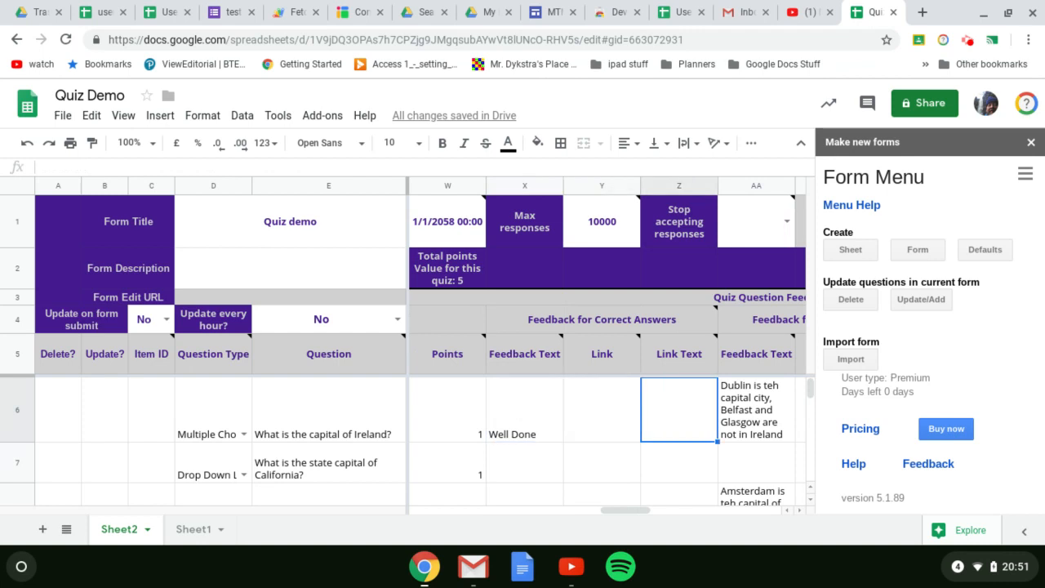
{"action": "key", "text": "Right"}
{"action": "key", "text": "Right"}
{"action": "key", "text": "Right"}
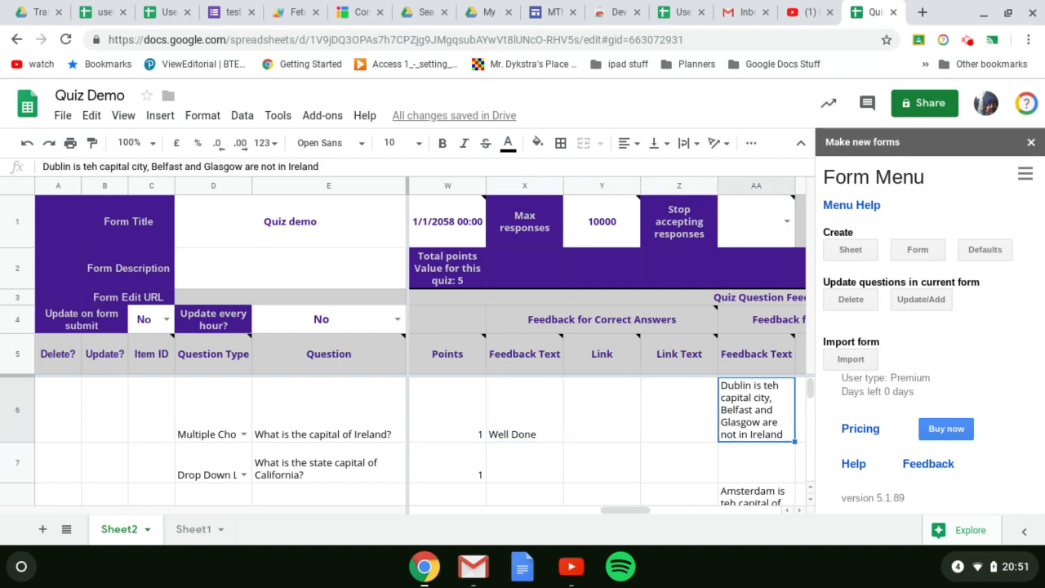
{"action": "key", "text": "Left"}
{"action": "key", "text": "Left"}
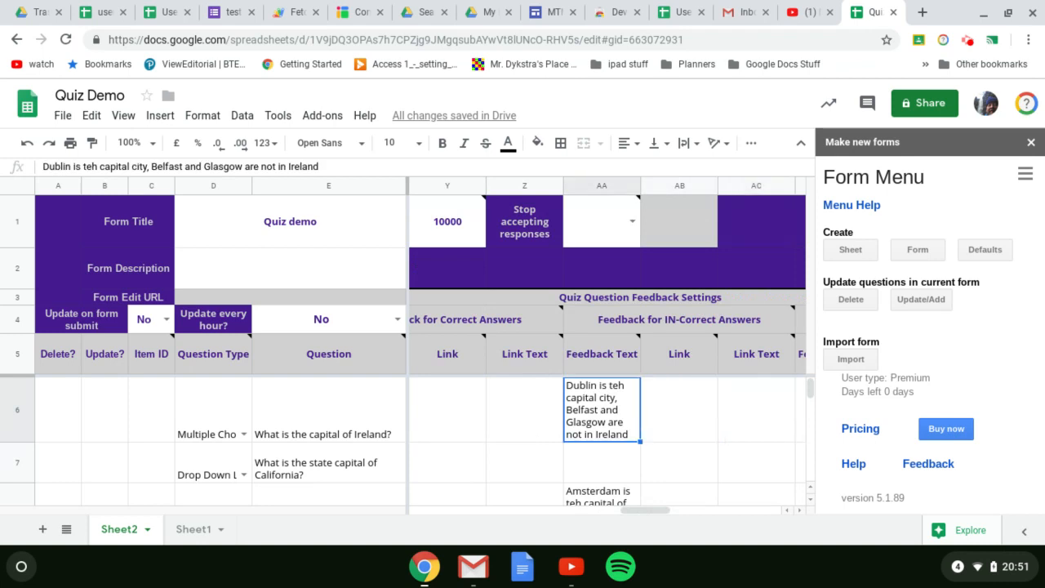
{"action": "key", "text": "Right"}
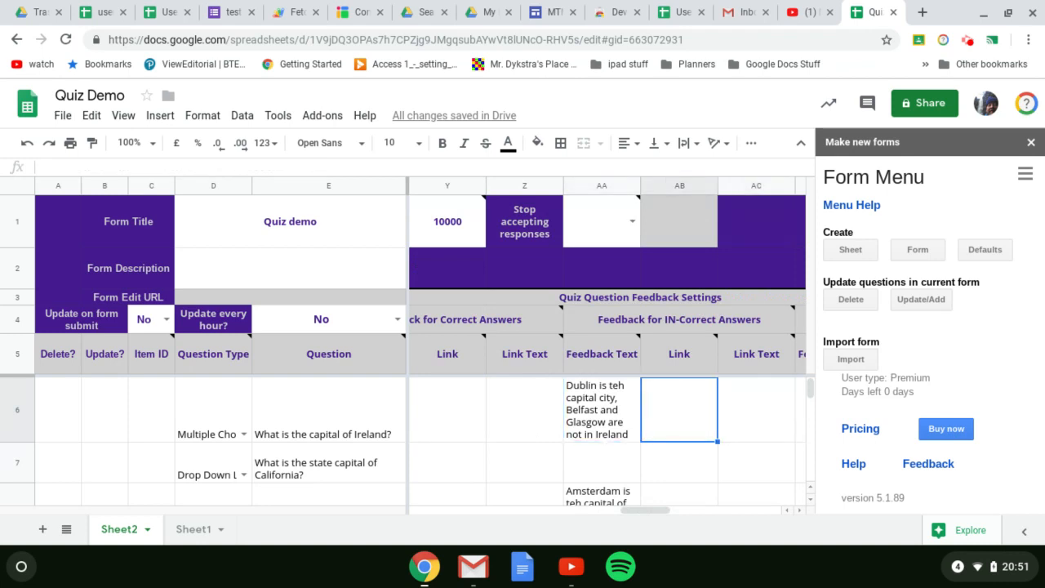
Correct "teh" to "the" in the Ireland question's feedback text for incorrect answers.
{"action": "key", "text": "Left"}
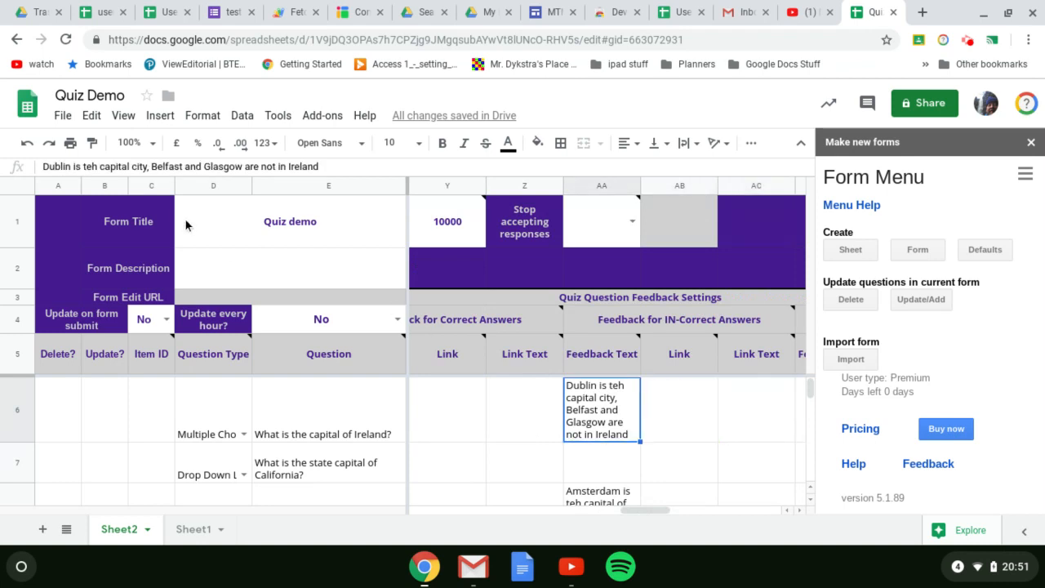
{"action": "left_click", "coordinate": [89, 166]}
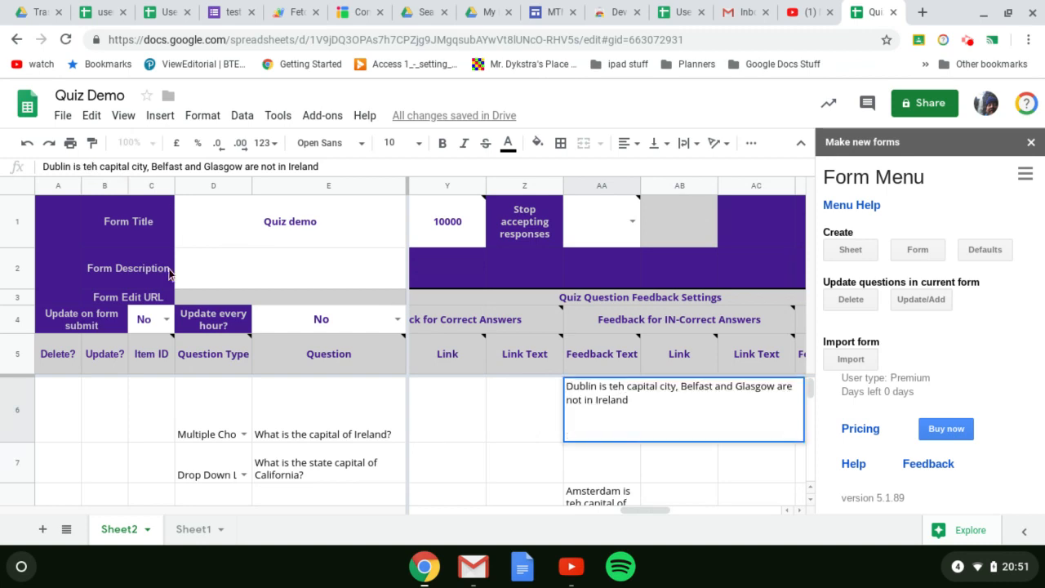
{"action": "key", "text": "BackSpace"}
{"action": "key", "text": "BackSpace"}
{"action": "type", "text": "he"}
{"action": "left_click", "coordinate": [669, 463]}
Examine the Ireland question's incorrect-answer link columns and the feedback columns for non-automarked questions.
{"action": "left_click", "coordinate": [676, 423]}
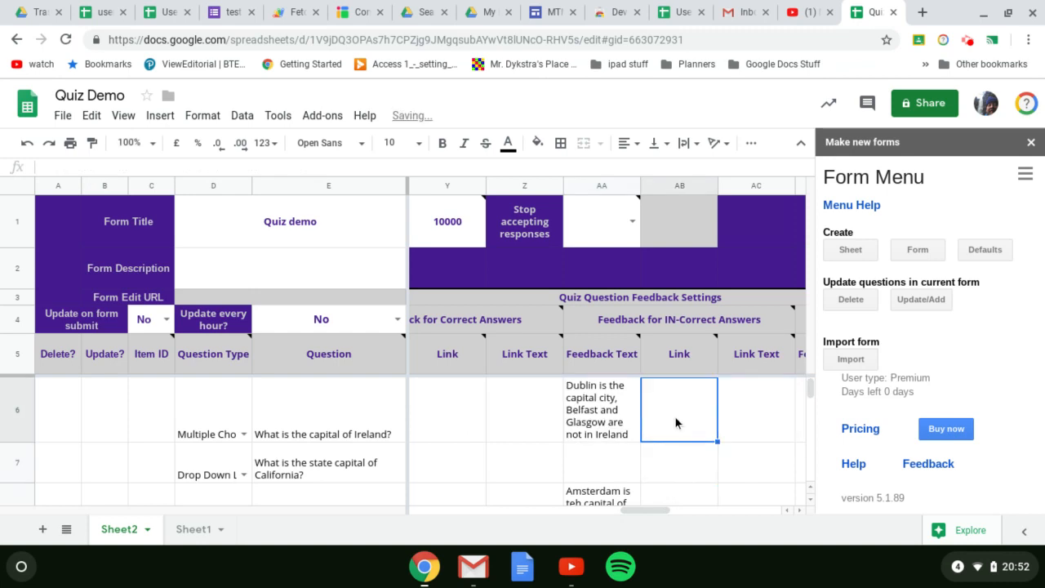
{"action": "key", "text": "Tab"}
{"action": "key", "text": "Tab"}
{"action": "key", "text": "Tab"}
{"action": "key", "text": "Tab"}
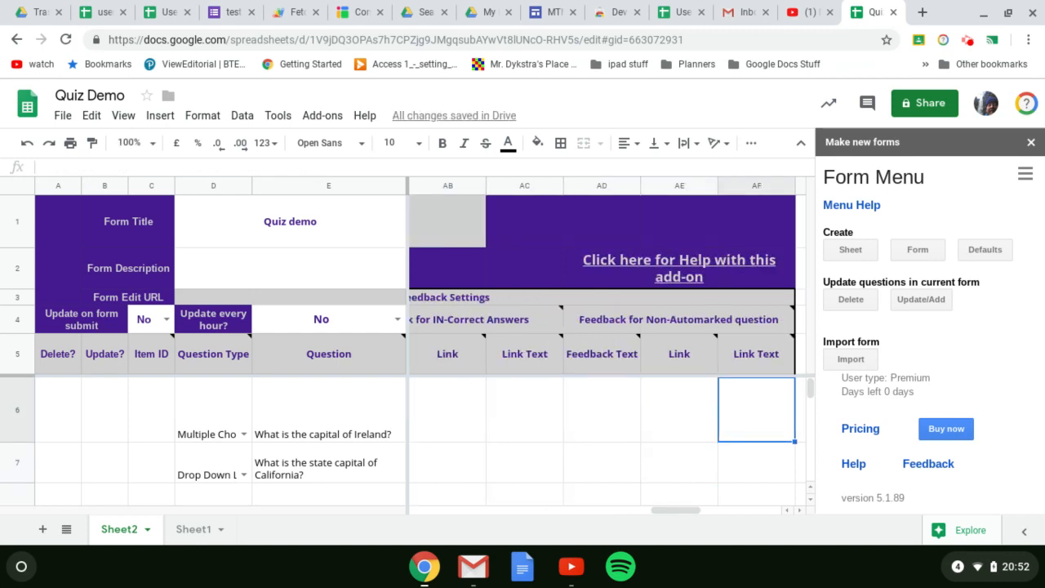
{"action": "key", "text": "Left"}
{"action": "key", "text": "Left"}
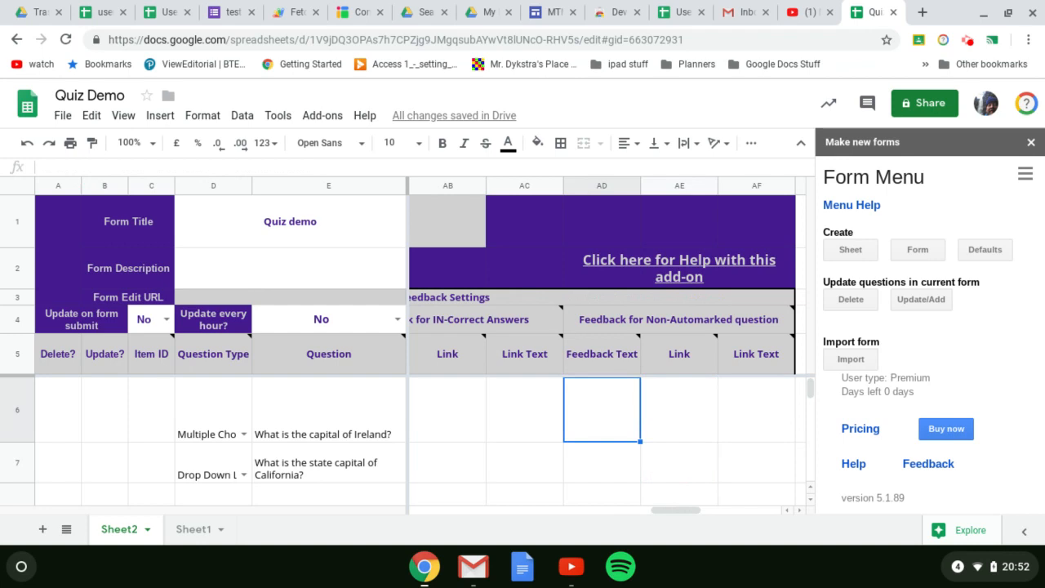
Go back along the Ireland question's row from the feedback columns to the California question's type cell in the row below.
{"action": "key", "text": "Left"}
{"action": "key", "text": "Left"}
{"action": "key", "text": "Left"}
{"action": "key", "text": "Left"}
{"action": "key", "text": "Left"}
{"action": "key", "text": "Left"}
{"action": "key", "text": "Left"}
{"action": "key", "text": "Left"}
{"action": "key", "text": "Left"}
{"action": "key", "text": "Left"}
{"action": "key", "text": "Left"}
{"action": "key", "text": "Left"}
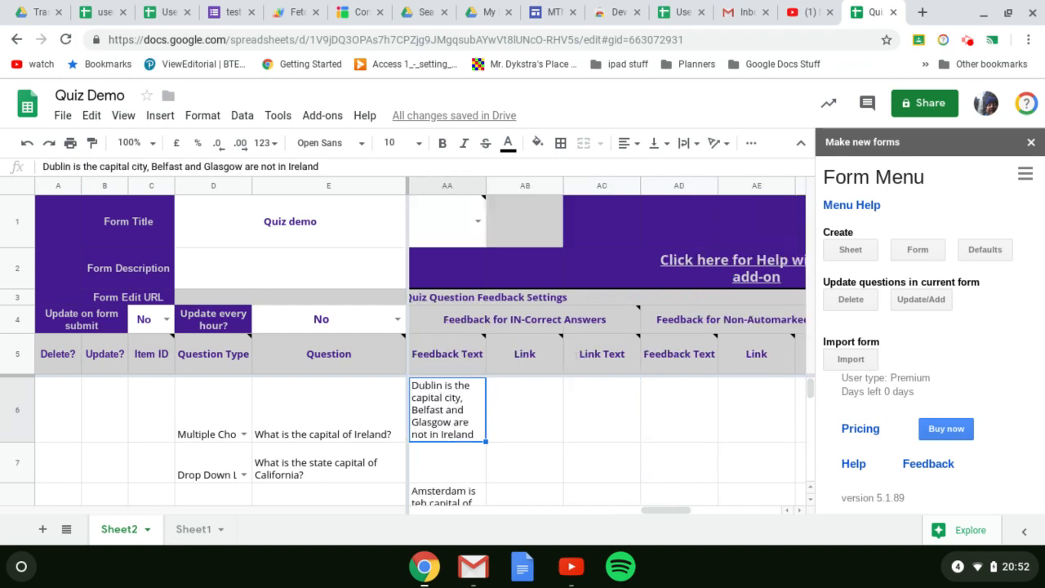
{"action": "key", "text": "Left"}
{"action": "key", "text": "Left"}
{"action": "key", "text": "Left"}
{"action": "key", "text": "Left"}
{"action": "key", "text": "Left"}
{"action": "key", "text": "Left"}
{"action": "key", "text": "Left"}
{"action": "key", "text": "Left"}
{"action": "key", "text": "Left"}
{"action": "key", "text": "Left"}
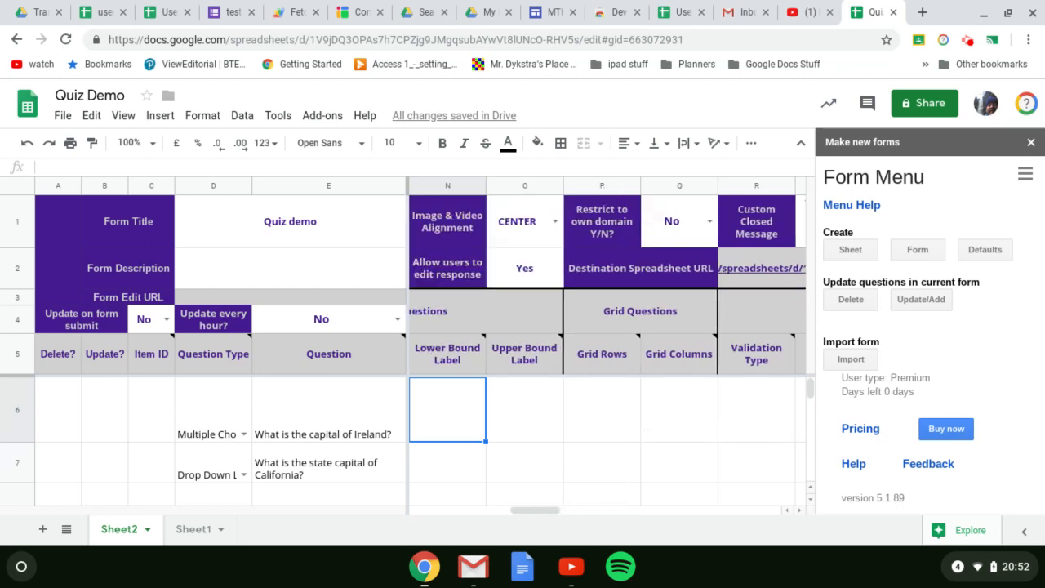
{"action": "key", "text": "Left"}
{"action": "key", "text": "Left"}
{"action": "key", "text": "Left"}
{"action": "key", "text": "Left"}
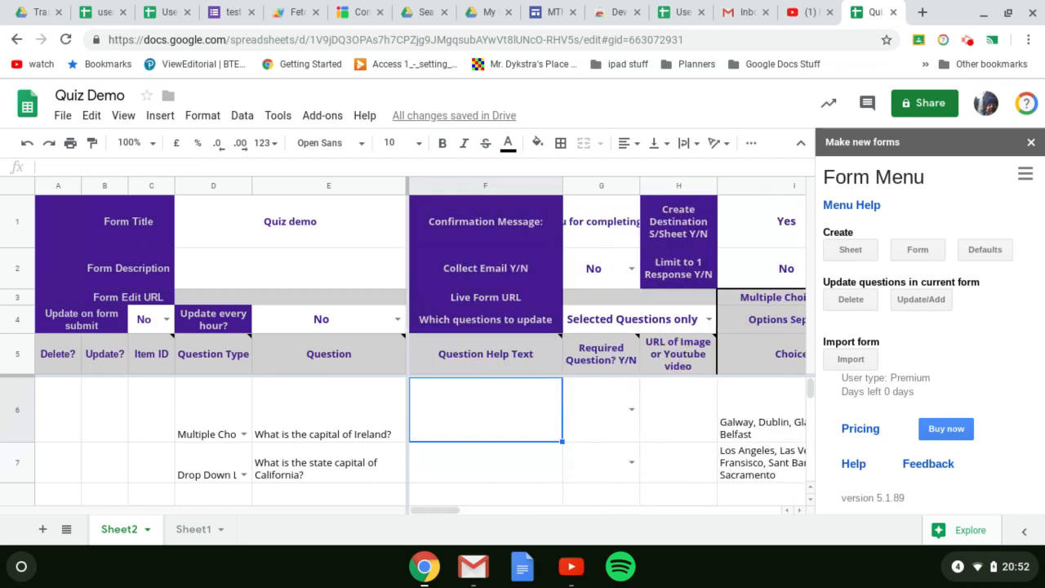
{"action": "key", "text": "Down"}
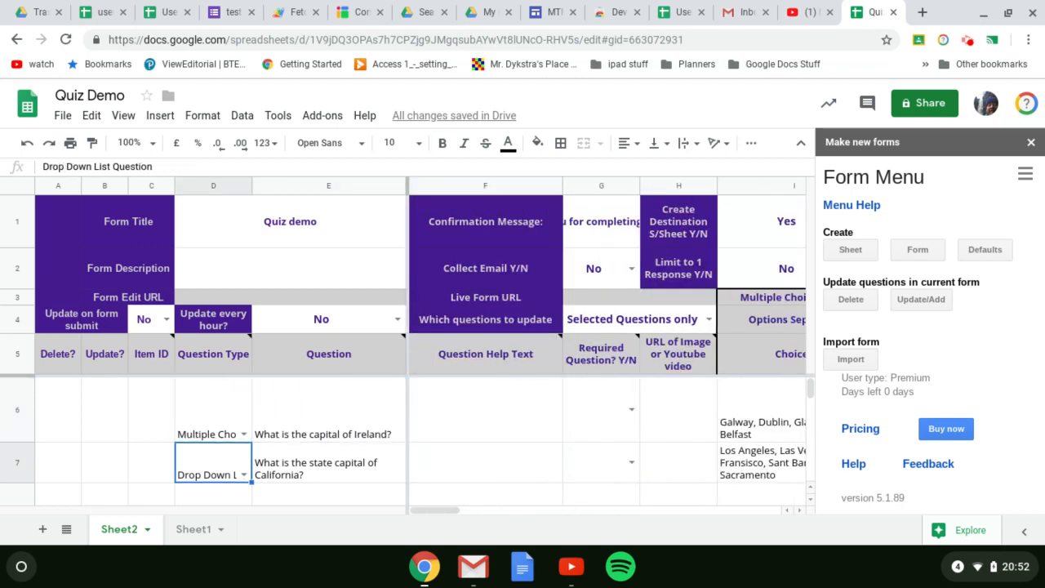
Review the California question's text, choices and correct option, and the correct options of the European capital cities question.
{"action": "key", "text": "Right"}
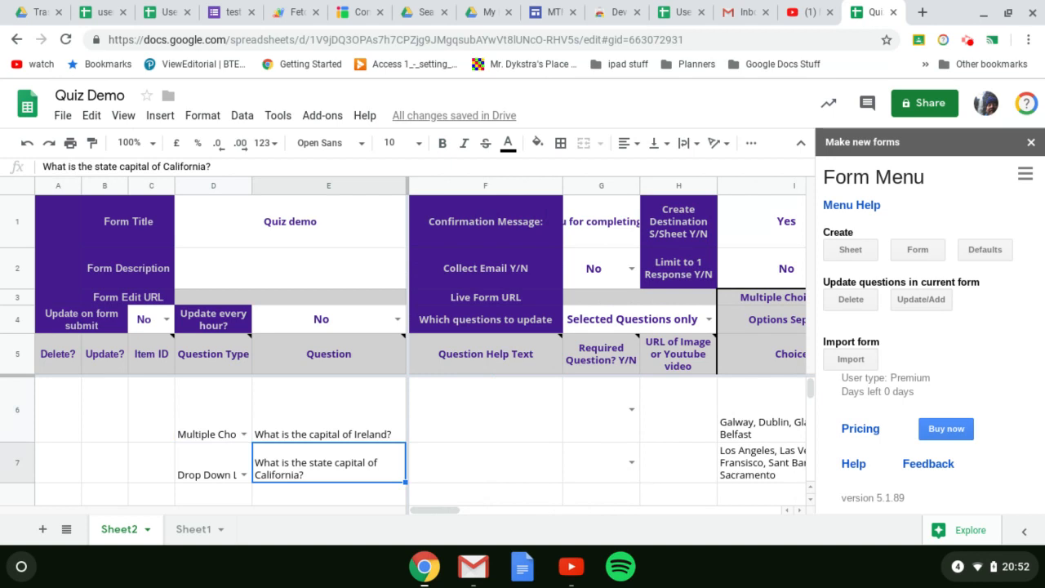
{"action": "key", "text": "Right"}
{"action": "key", "text": "Right"}
{"action": "key", "text": "Right"}
{"action": "key", "text": "Right"}
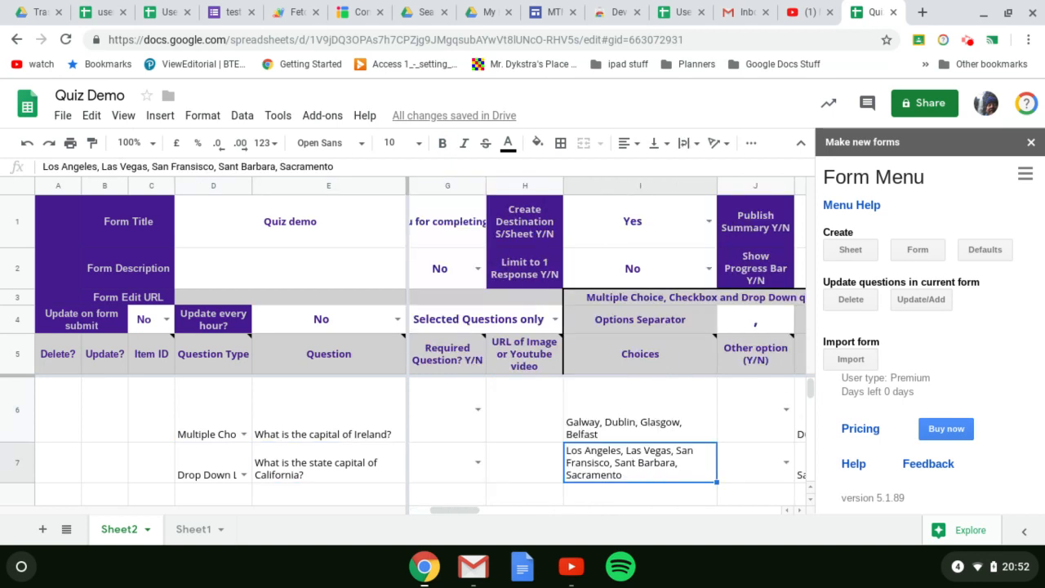
{"action": "key", "text": "Right"}
{"action": "key", "text": "Right"}
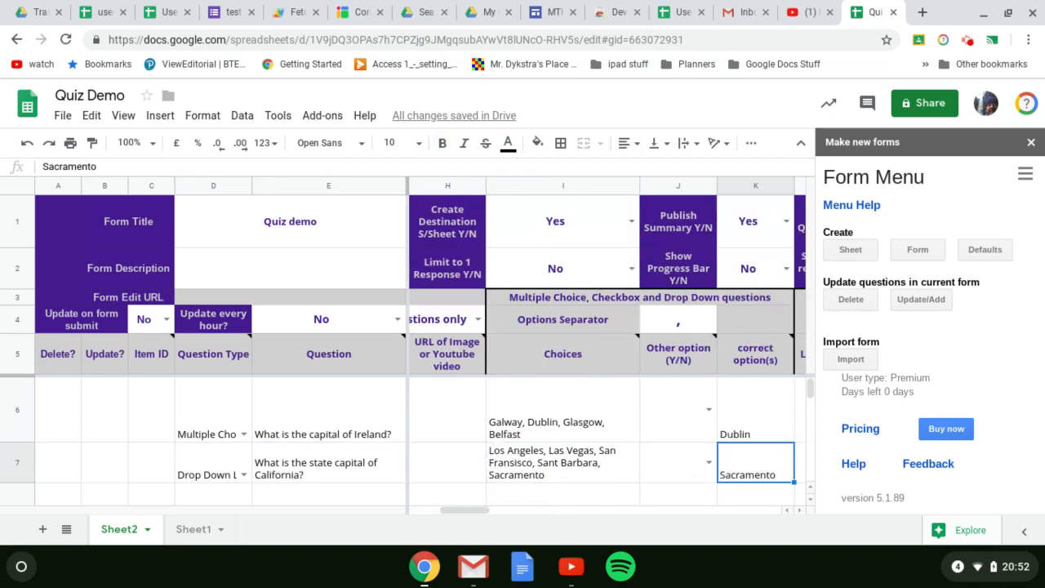
{"action": "key", "text": "Down"}
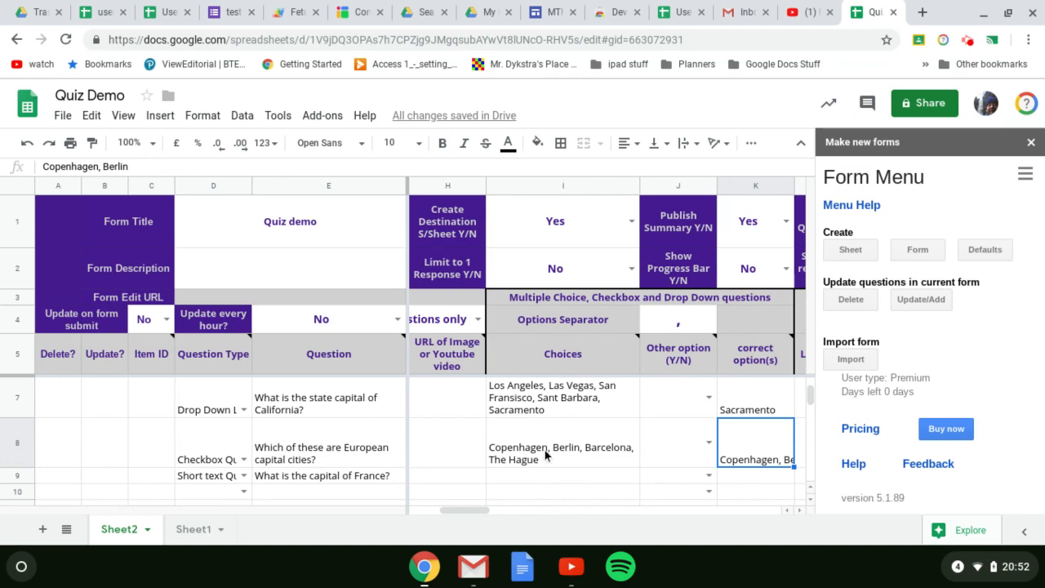
Examine the capital of France question's short text type, its choices cell and its other-option cell.
{"action": "left_click", "coordinate": [216, 478]}
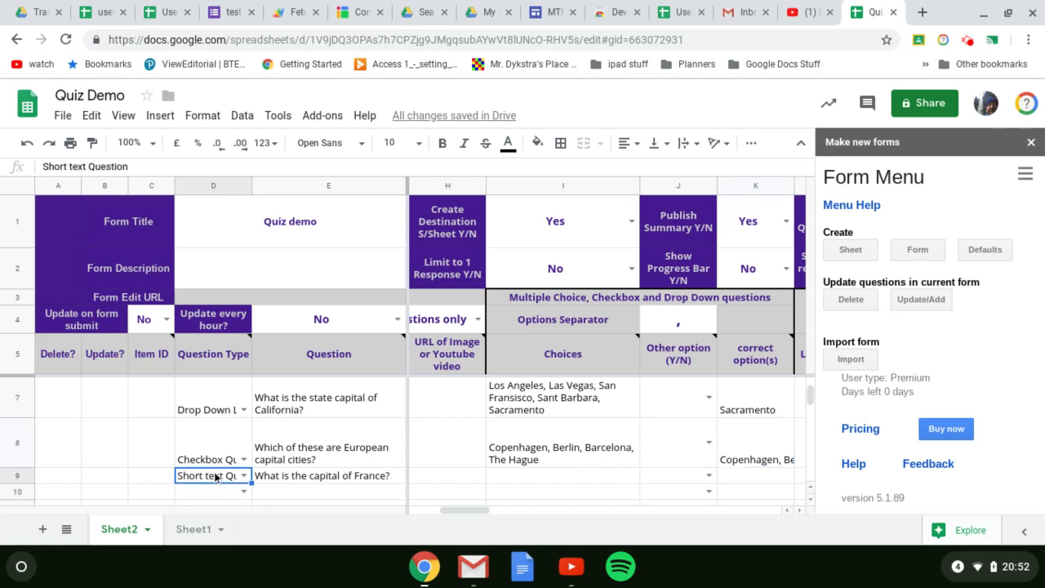
{"action": "key", "text": "Tab"}
{"action": "key", "text": "Tab"}
{"action": "key", "text": "Tab"}
{"action": "key", "text": "Tab"}
{"action": "key", "text": "Tab"}
{"action": "key", "text": "Tab"}
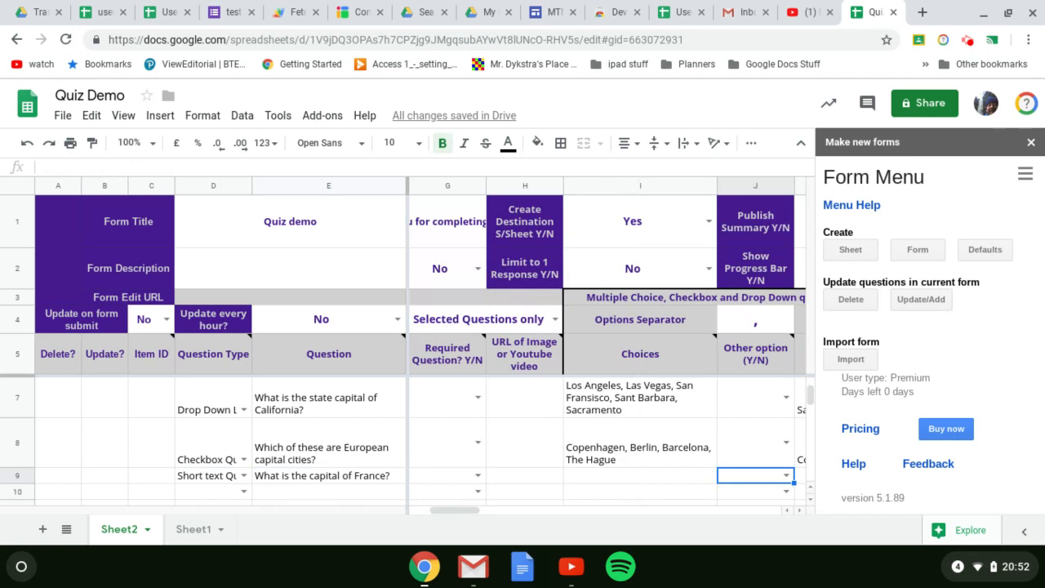
{"action": "key", "text": "Left"}
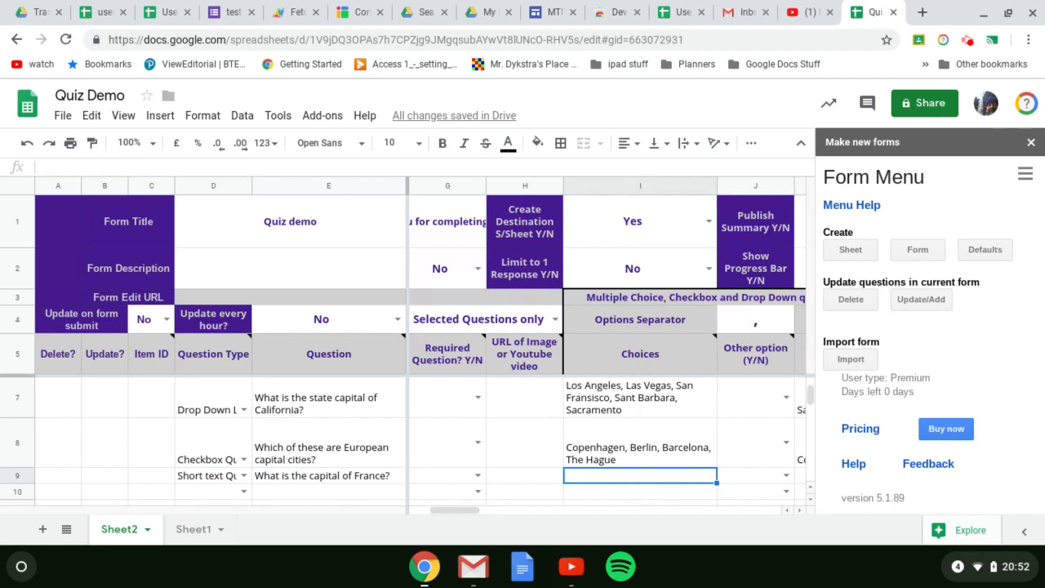
Look through the France question's remaining columns up to its points and the feedback columns for correct answers.
{"action": "key", "text": "Right"}
{"action": "key", "text": "Right"}
{"action": "key", "text": "Right"}
{"action": "key", "text": "Right"}
{"action": "key", "text": "Right"}
{"action": "key", "text": "Right"}
{"action": "key", "text": "Right"}
{"action": "key", "text": "Right"}
{"action": "key", "text": "Right"}
{"action": "key", "text": "Right"}
{"action": "key", "text": "Right"}
{"action": "key", "text": "Right"}
{"action": "key", "text": "Right"}
{"action": "key", "text": "Right"}
{"action": "key", "text": "Right"}
{"action": "key", "text": "Right"}
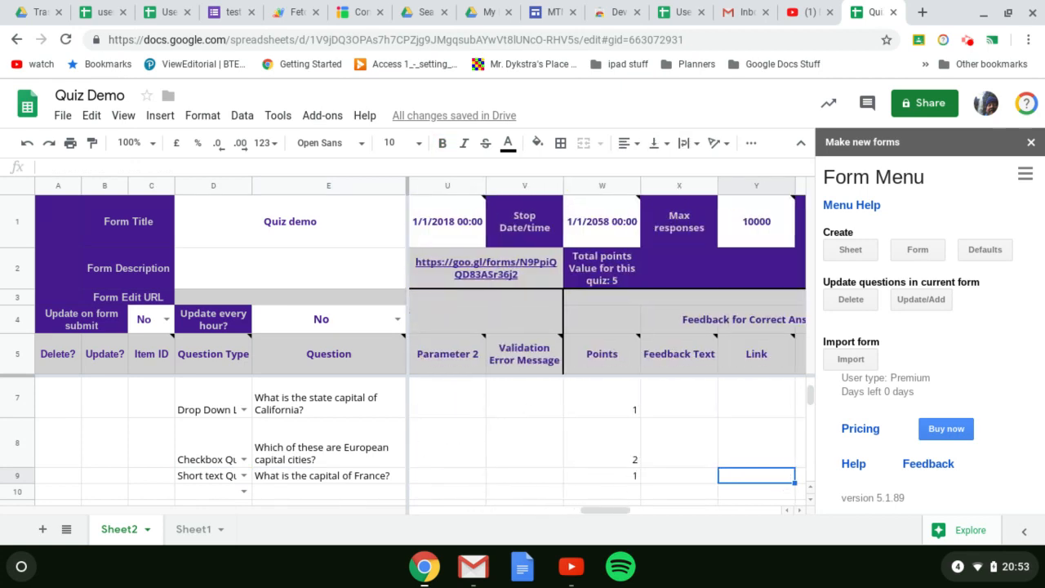
{"action": "key", "text": "Left"}
{"action": "key", "text": "Left"}
{"action": "key", "text": "Left"}
{"action": "key", "text": "Right"}
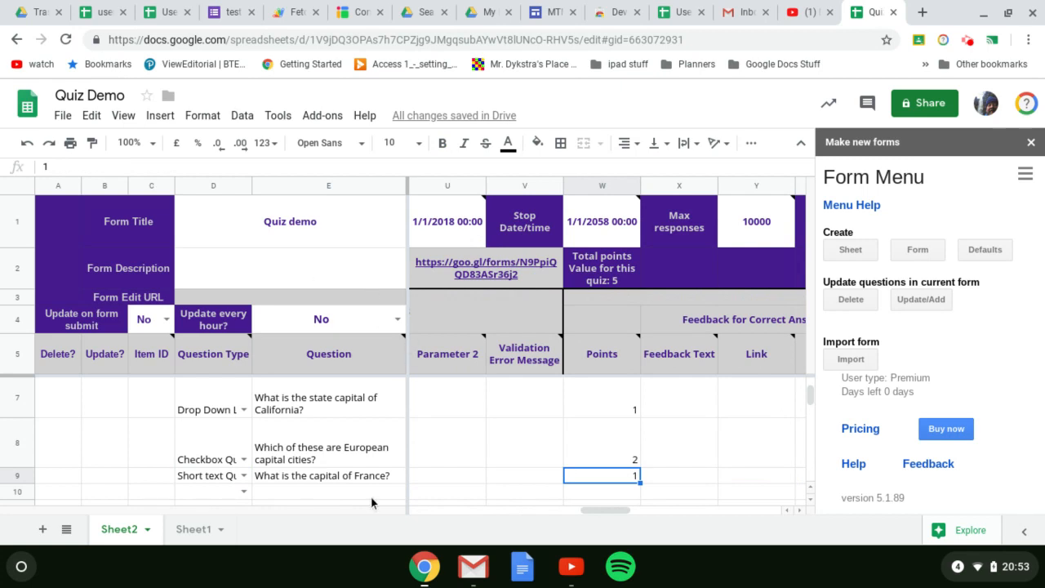
Create a new form from the Quiz Demo sheet with the add-on.
{"action": "mouse_move", "coordinate": [412, 371]}
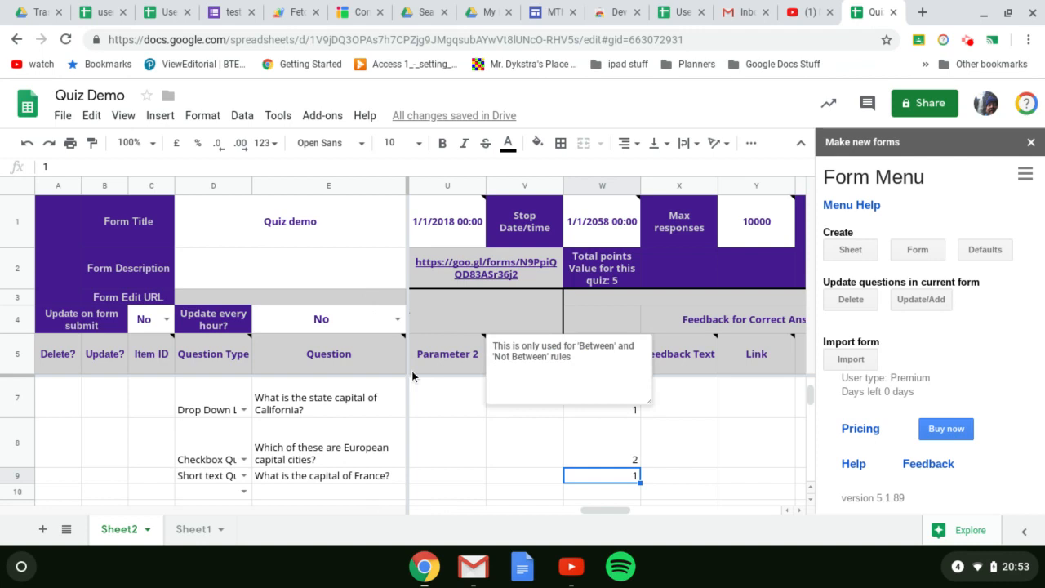
{"action": "left_click", "coordinate": [454, 412]}
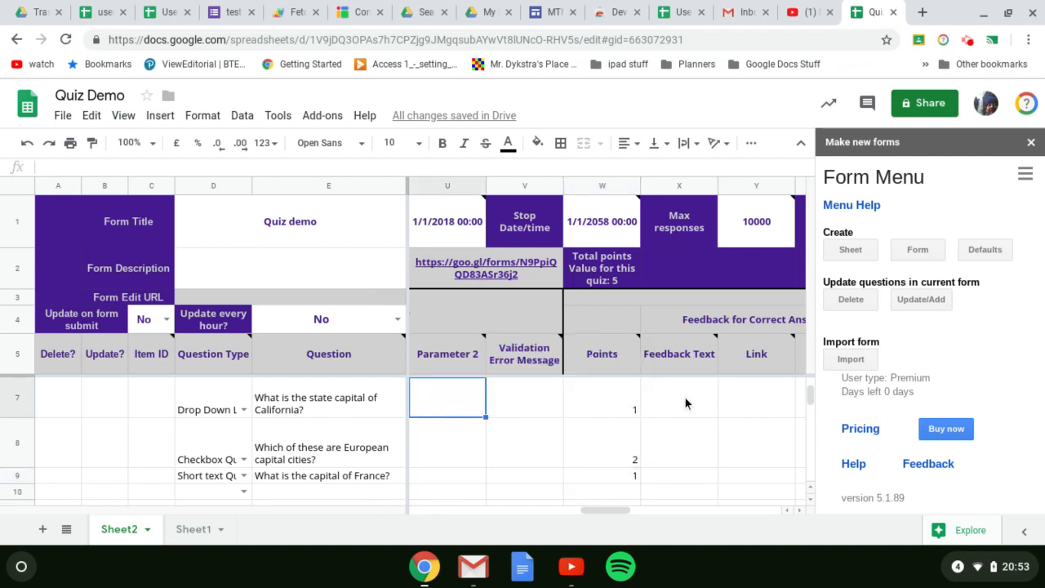
{"action": "left_click", "coordinate": [915, 253]}
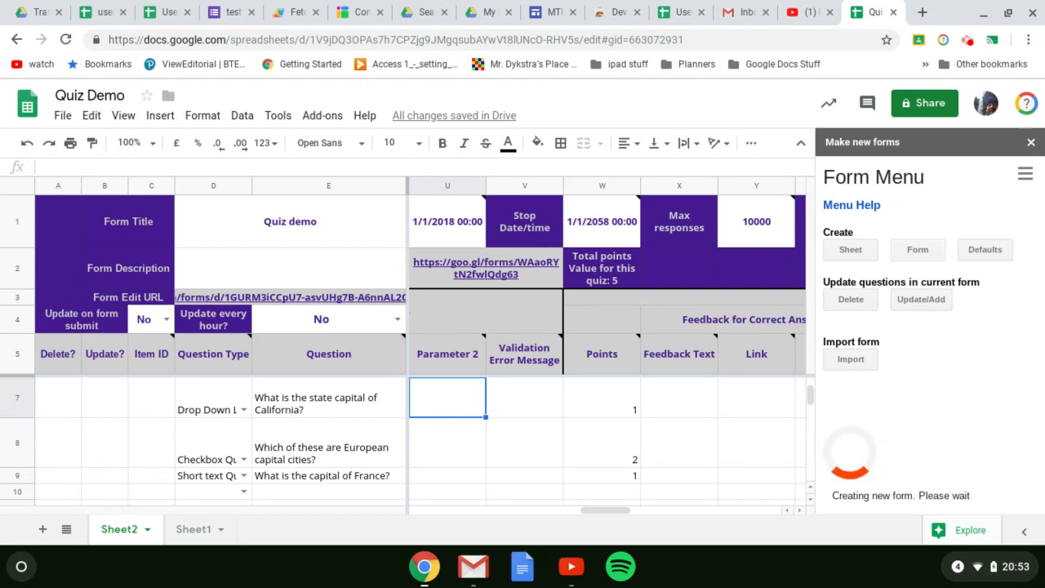
Check the item IDs filled in for the four quiz questions, from the France question up to the Ireland question.
{"action": "scroll", "coordinate": [157, 461], "scroll_direction": "up", "scroll_amount": 1}
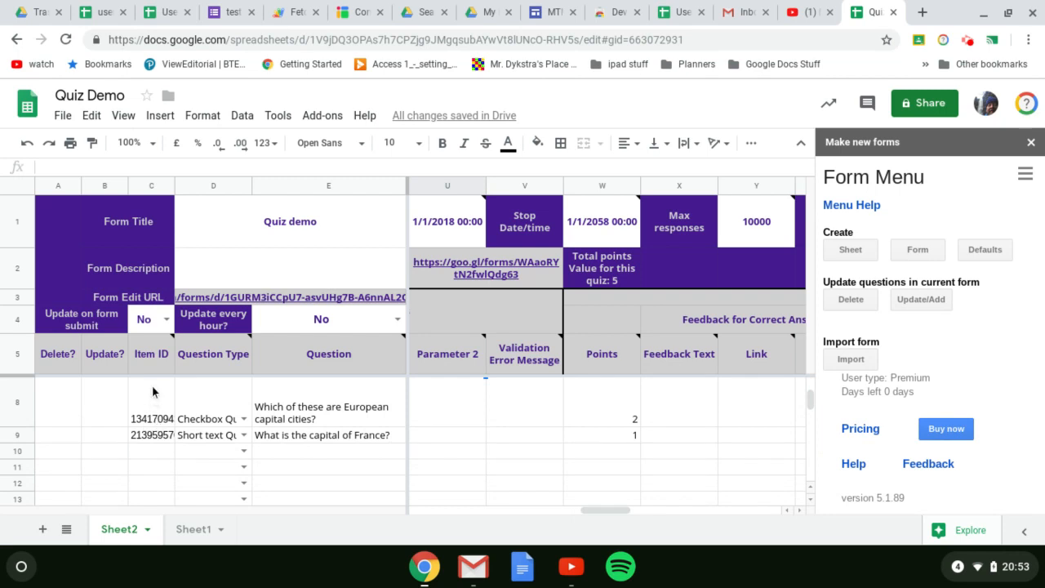
{"action": "left_click", "coordinate": [154, 435]}
{"action": "key", "text": "Up"}
{"action": "key", "text": "Up"}
{"action": "key", "text": "Up"}
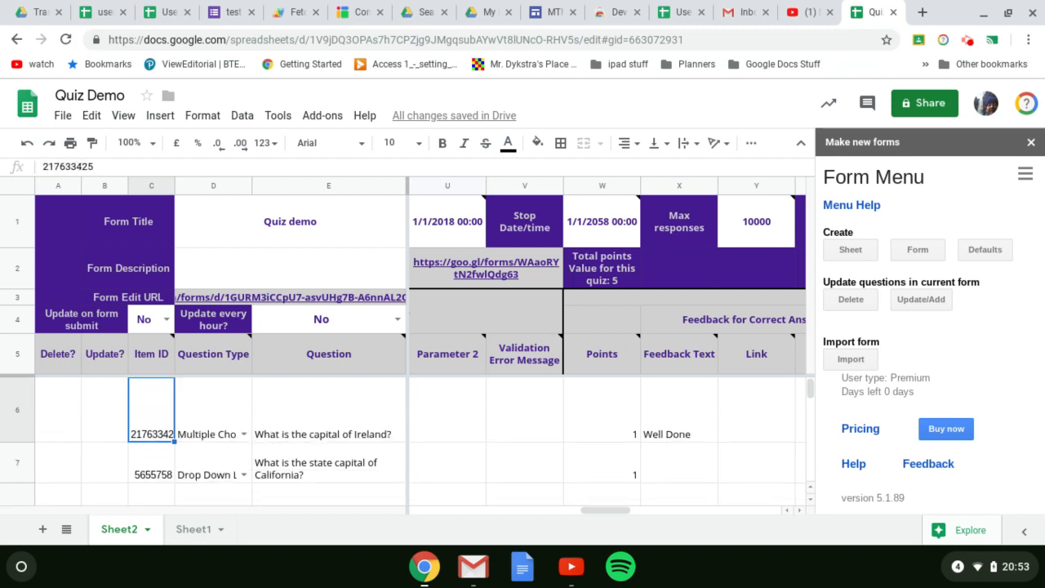
{"action": "key", "text": "Up"}
{"action": "key", "text": "Up"}
{"action": "key", "text": "Down"}
{"action": "key", "text": "Down"}
Mark the capital of Ireland question for updating with "y".
{"action": "left_click", "coordinate": [104, 412]}
{"action": "type", "text": "y"}
{"action": "key", "text": "Tab"}
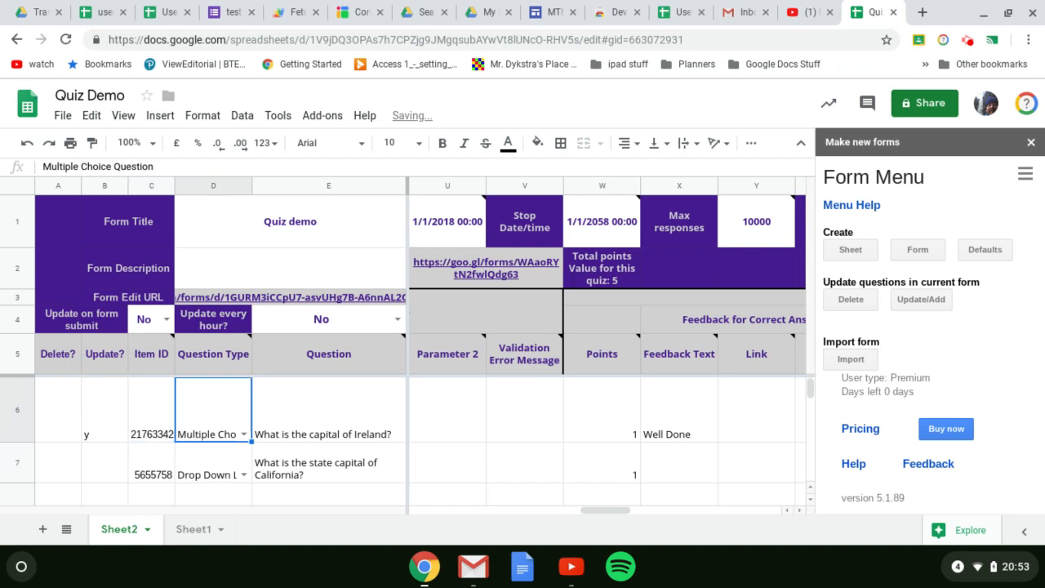
Add "London" to the end of the Ireland question's choices, separated by a comma.
{"action": "key", "text": "Tab"}
{"action": "key", "text": "Tab"}
{"action": "key", "text": "Tab"}
{"action": "key", "text": "Tab"}
{"action": "key", "text": "Tab"}
{"action": "key", "text": "Tab"}
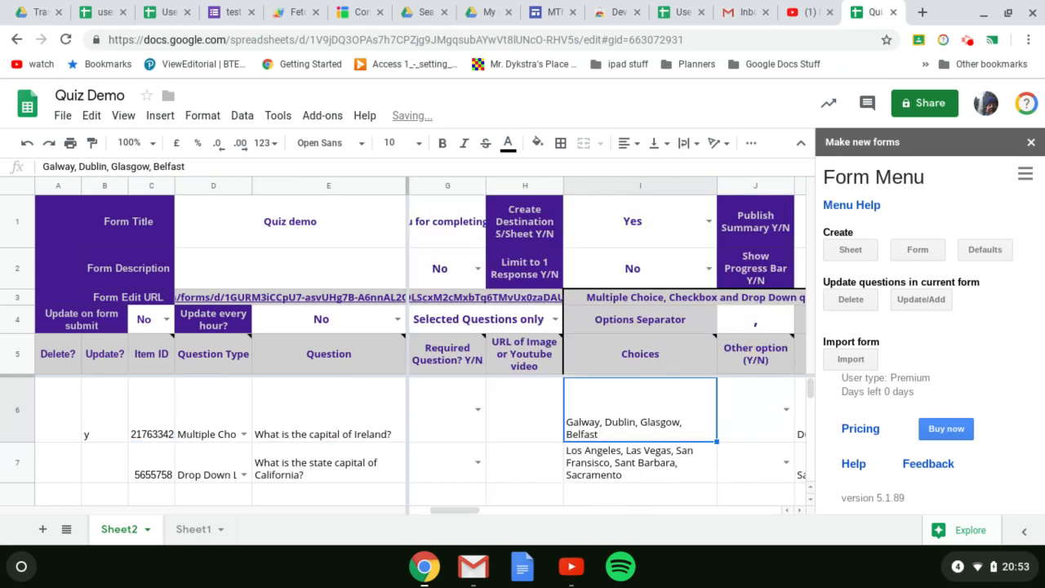
{"action": "left_click", "coordinate": [210, 166]}
{"action": "type", "text": ", "}
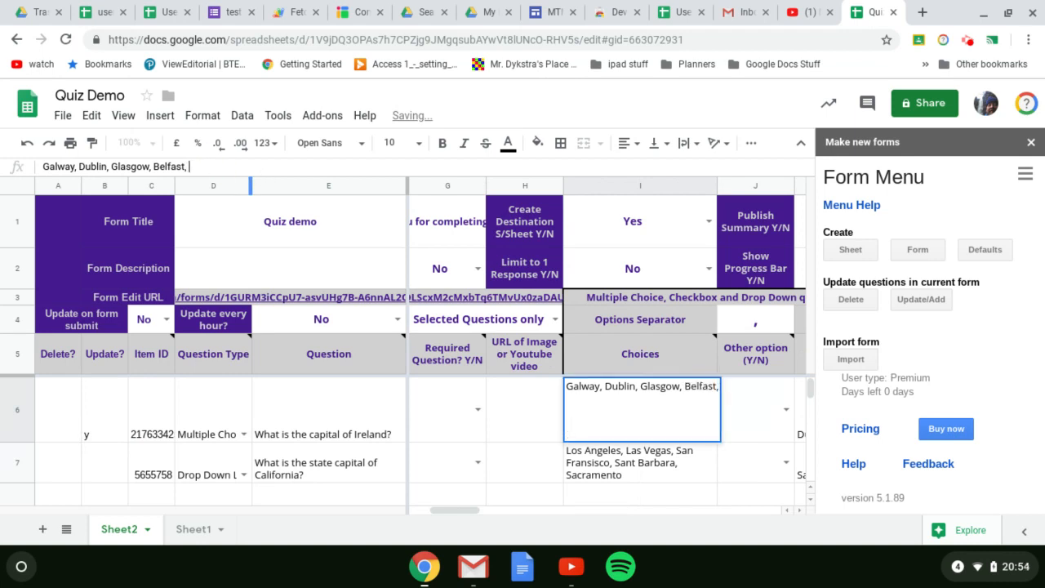
{"action": "type", "text": "Kondon"}
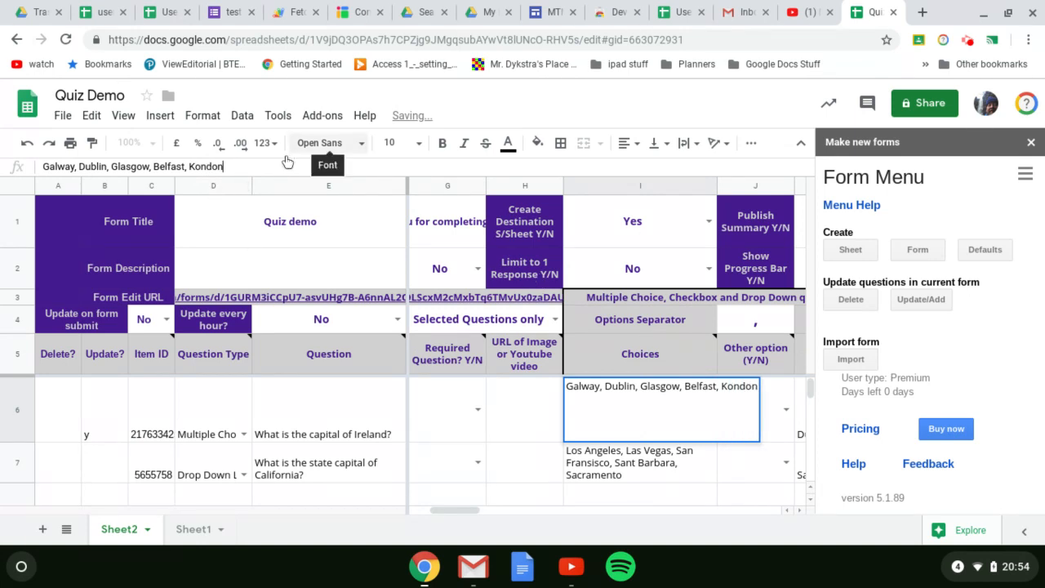
{"action": "left_click", "coordinate": [194, 166]}
{"action": "key", "text": "BackSpace"}
{"action": "type", "text": "L"}
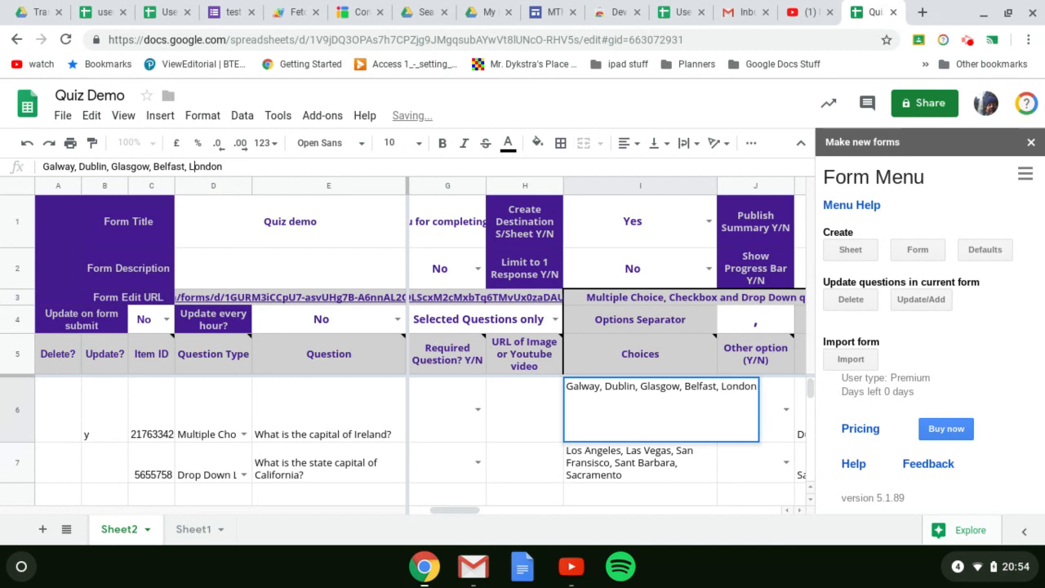
{"action": "left_click", "coordinate": [525, 428]}
Apply the marked question update to the current form and open the form through its edit URL.
{"action": "left_click", "coordinate": [922, 299]}
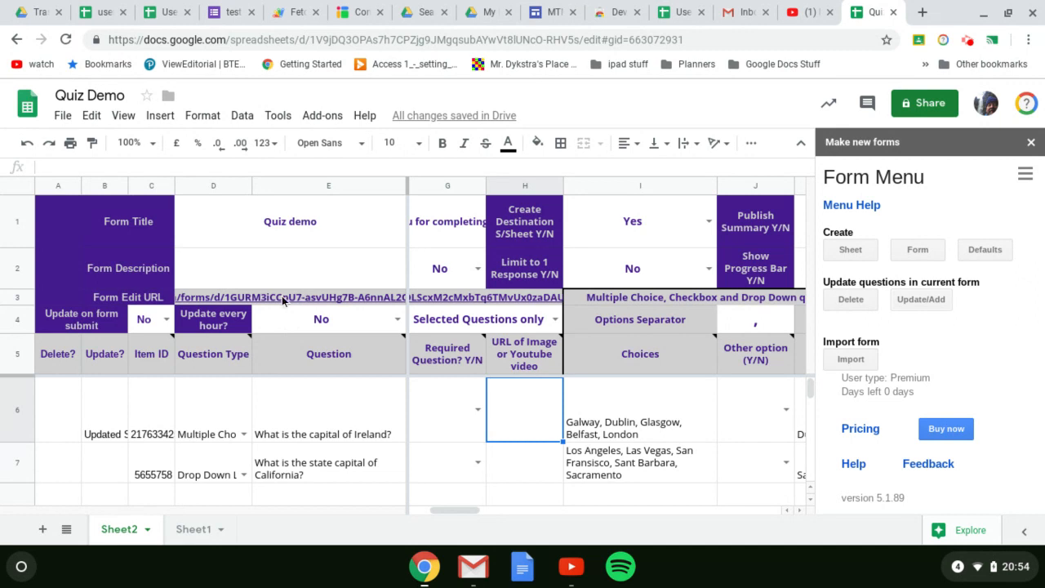
{"action": "mouse_move", "coordinate": [281, 295]}
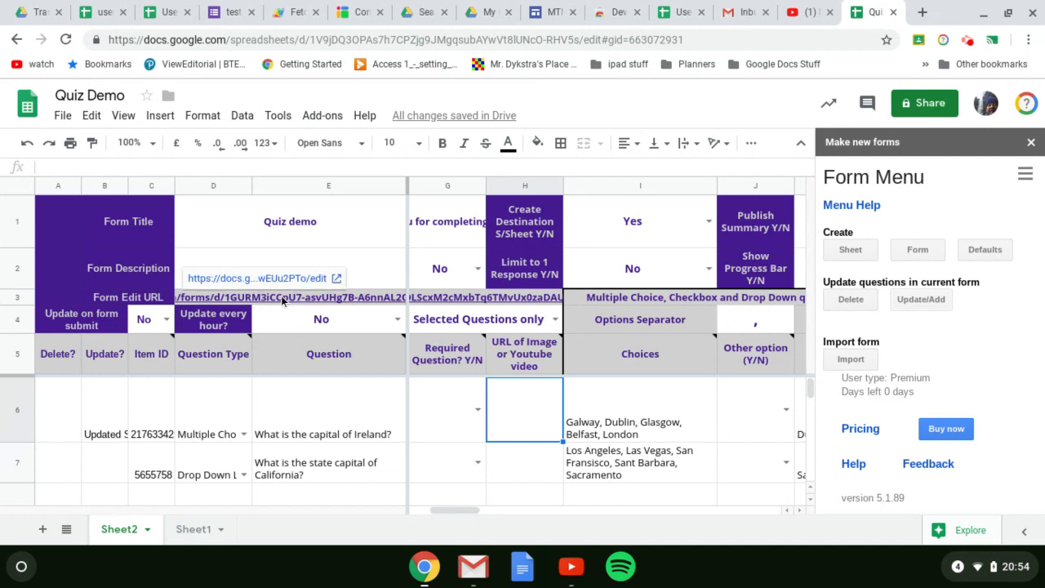
{"action": "left_click", "coordinate": [222, 300]}
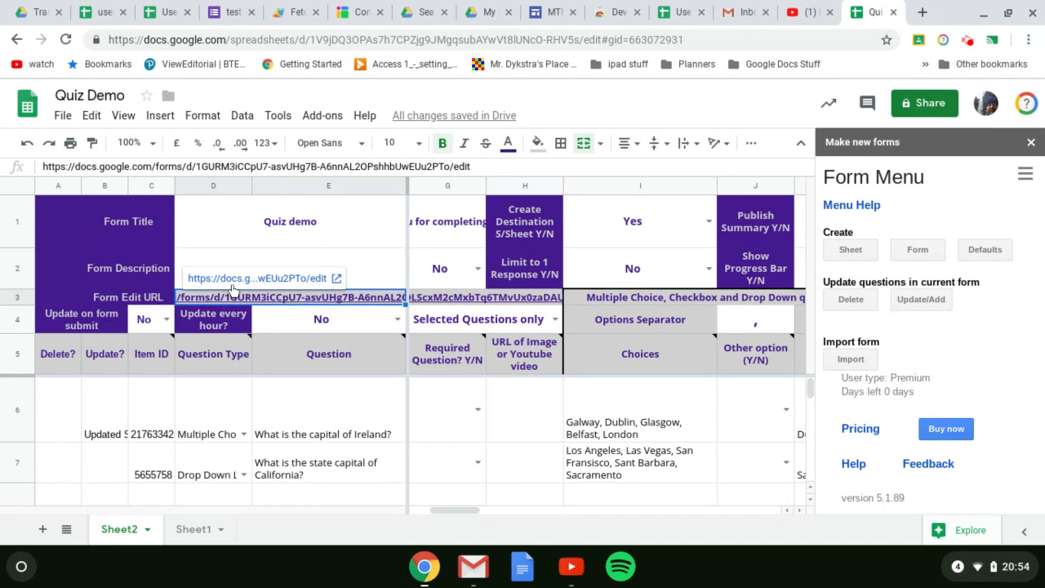
{"action": "left_click", "coordinate": [245, 278]}
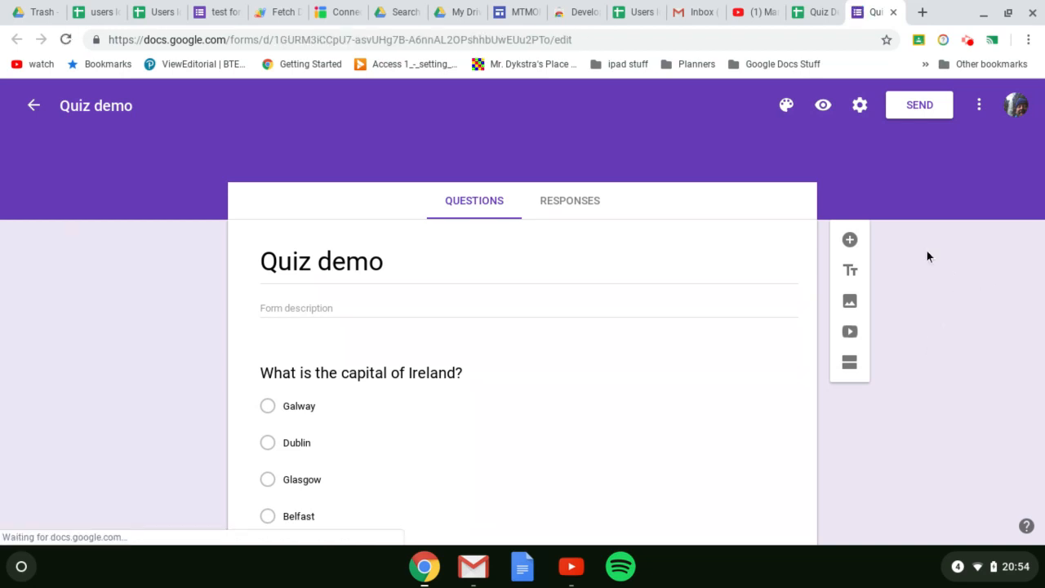
Look through the questions in the Quiz demo form, including the Ireland question's options.
{"action": "scroll", "coordinate": [696, 344], "scroll_direction": "down", "scroll_amount": 8}
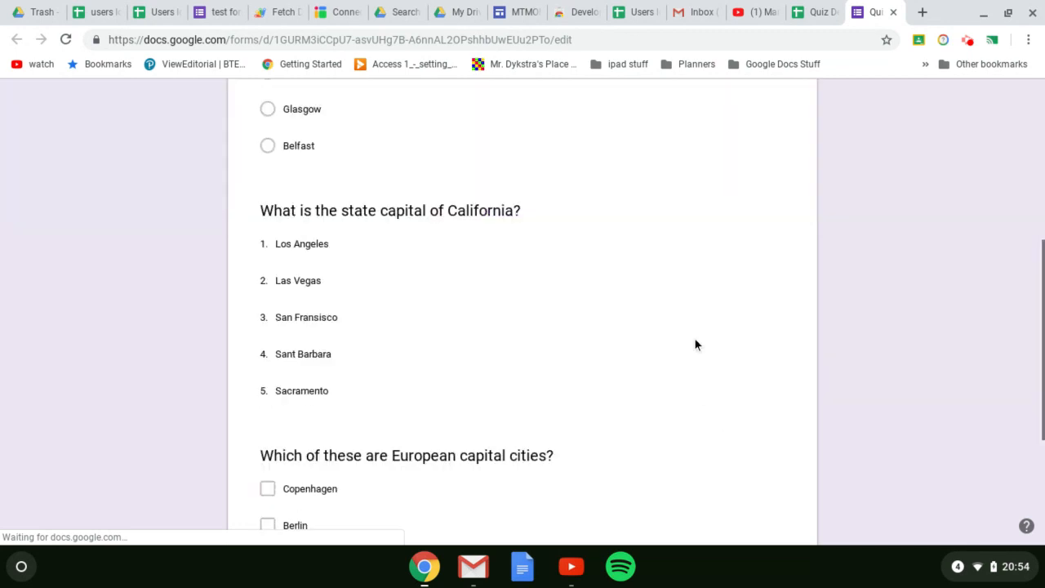
{"action": "scroll", "coordinate": [696, 344], "scroll_direction": "up", "scroll_amount": 4}
{"action": "scroll", "coordinate": [522, 312], "scroll_direction": "up", "scroll_amount": 4}
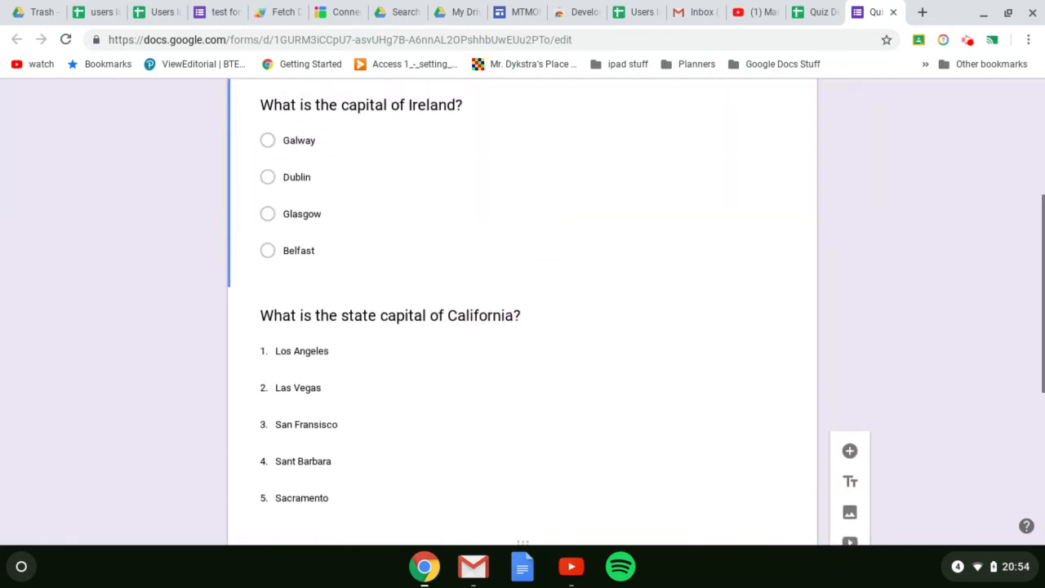
{"action": "scroll", "coordinate": [523, 312], "scroll_direction": "down", "scroll_amount": 2}
{"action": "scroll", "coordinate": [523, 312], "scroll_direction": "down", "scroll_amount": 1}
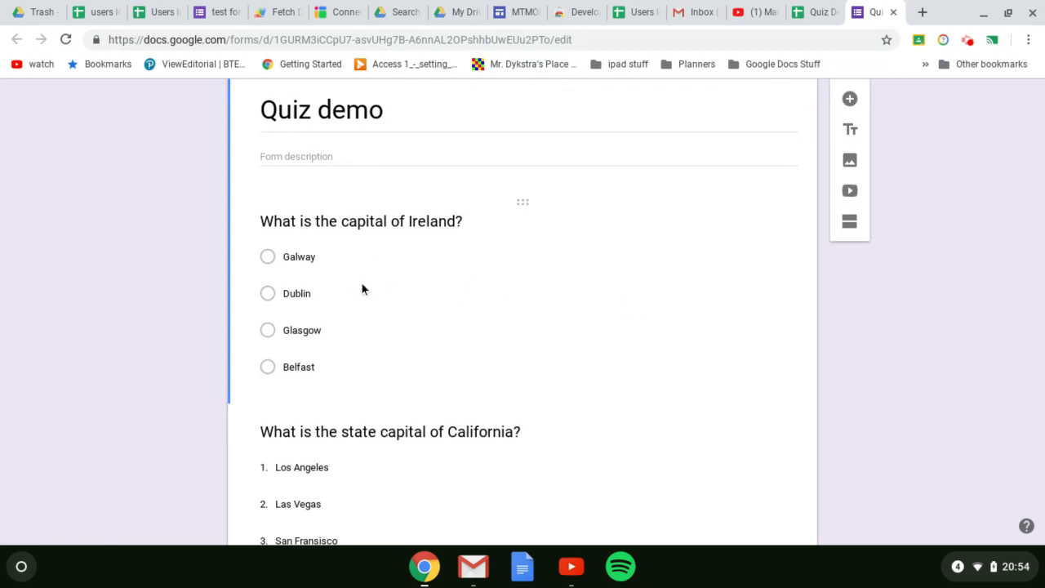
Open the Ireland question's answer key to check its points, correct answer and feedback.
{"action": "left_click", "coordinate": [292, 294]}
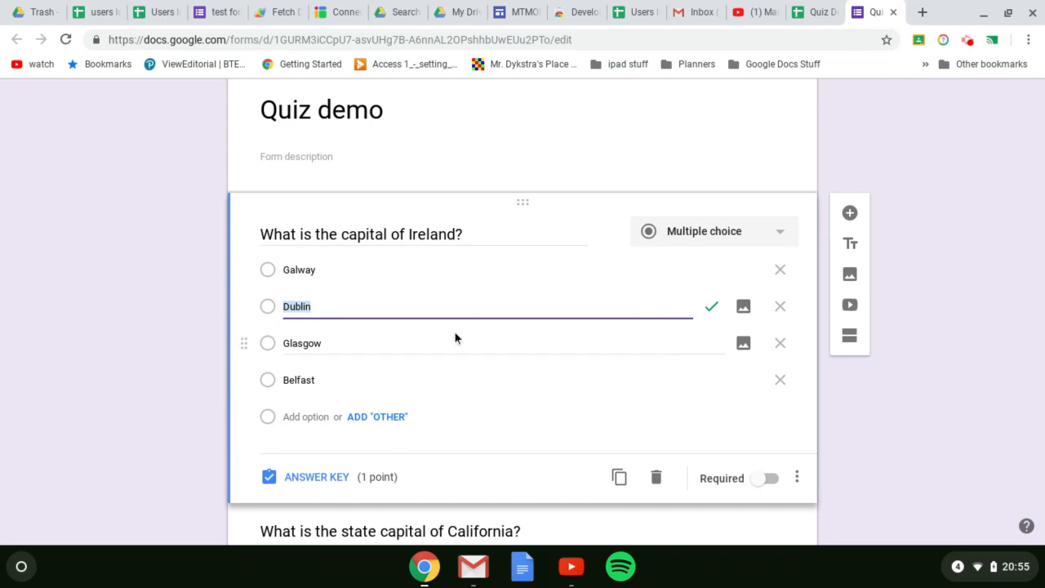
{"action": "scroll", "coordinate": [546, 318], "scroll_direction": "down", "scroll_amount": 2}
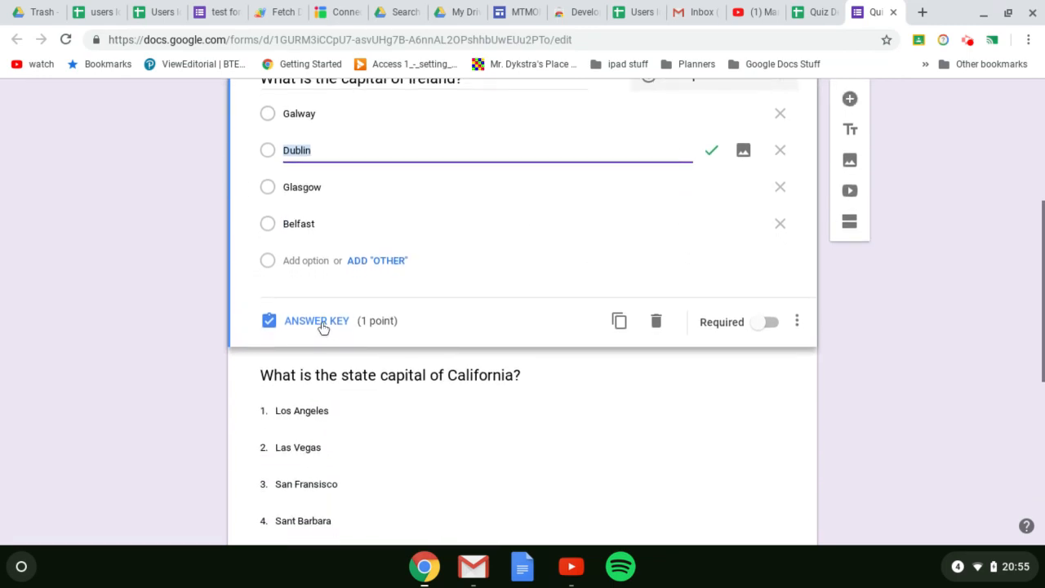
{"action": "left_click", "coordinate": [323, 327]}
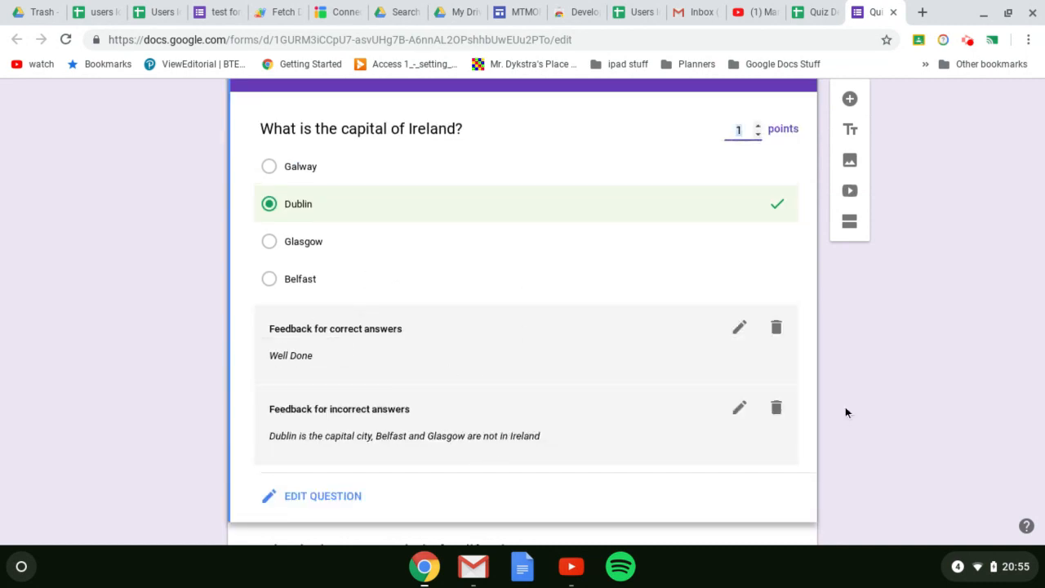
Look over the California, European capital cities and France questions in the form.
{"action": "scroll", "coordinate": [846, 413], "scroll_direction": "down", "scroll_amount": 4}
{"action": "scroll", "coordinate": [846, 412], "scroll_direction": "down", "scroll_amount": 3}
{"action": "scroll", "coordinate": [846, 413], "scroll_direction": "up", "scroll_amount": 3}
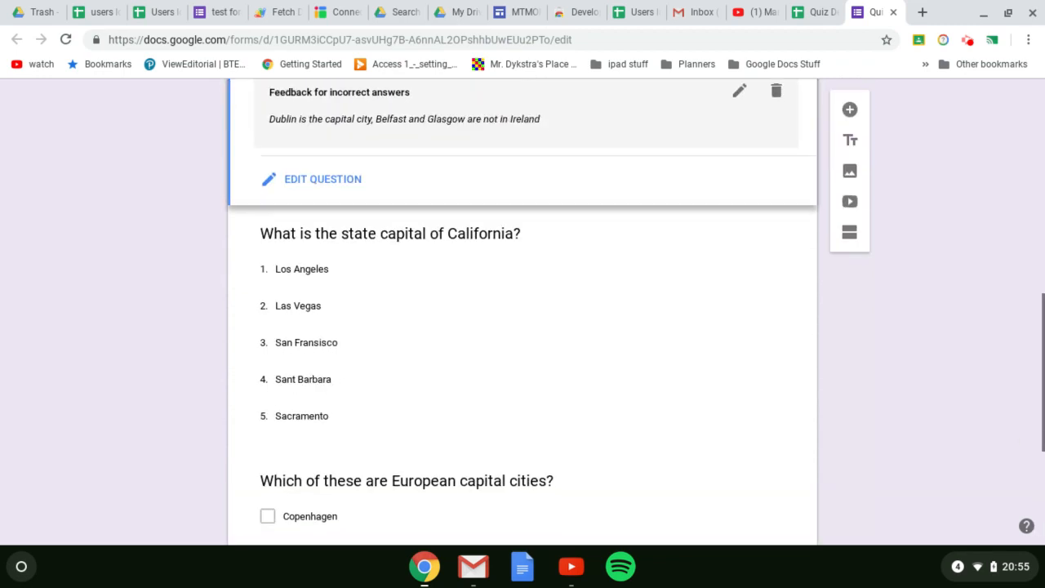
{"action": "scroll", "coordinate": [325, 498], "scroll_direction": "down", "scroll_amount": 3}
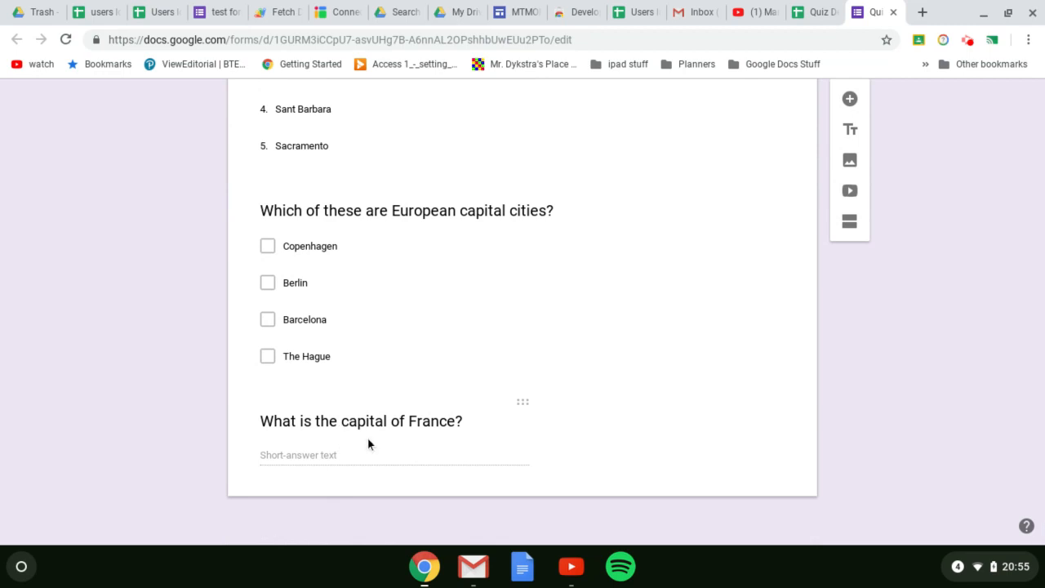
In the France question's answer key, add Paris and paris as correct answers and mark all other answers as incorrect.
{"action": "left_click", "coordinate": [364, 428]}
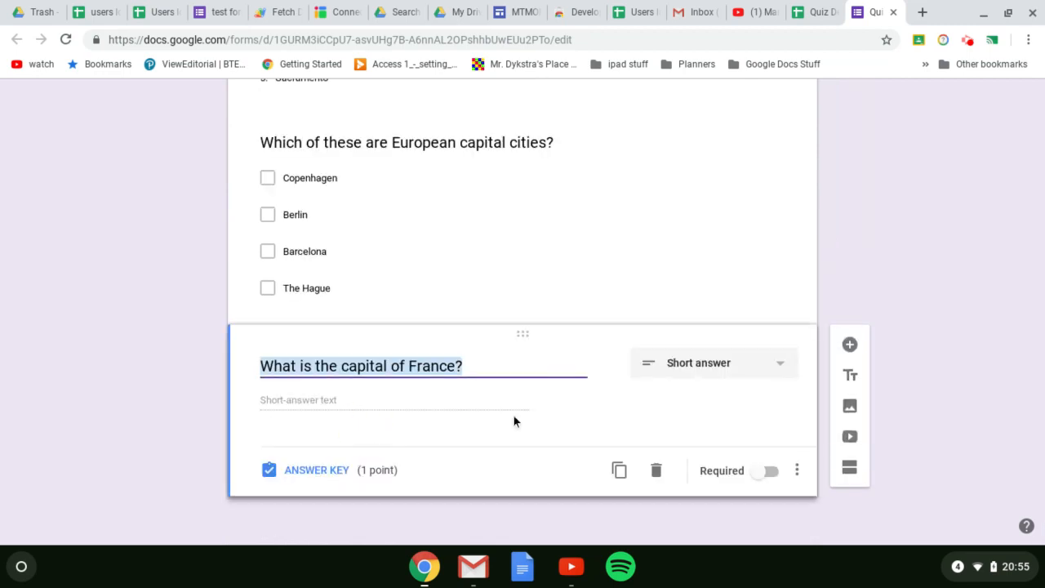
{"action": "left_click", "coordinate": [313, 474]}
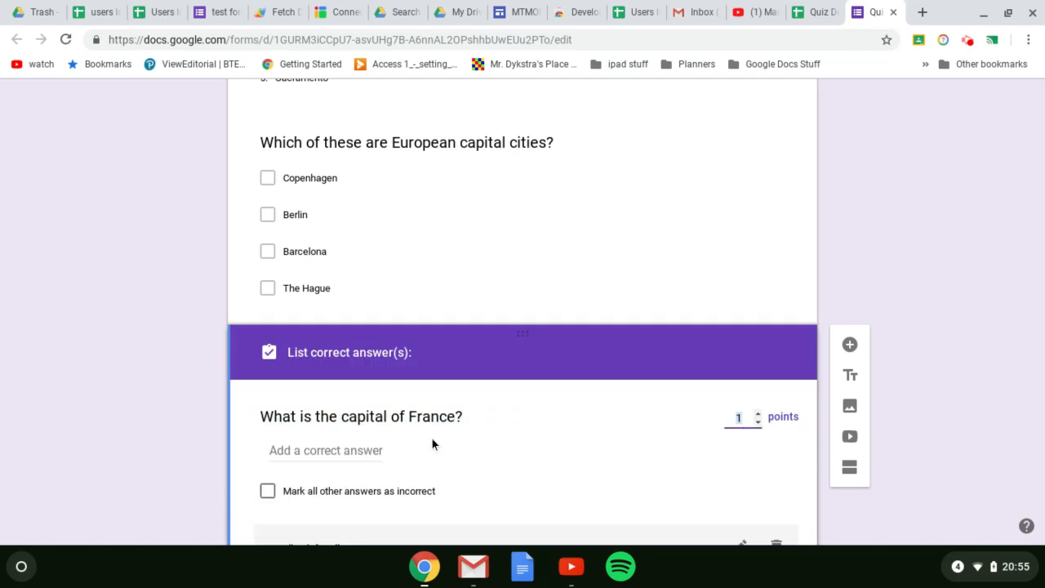
{"action": "left_click", "coordinate": [319, 448]}
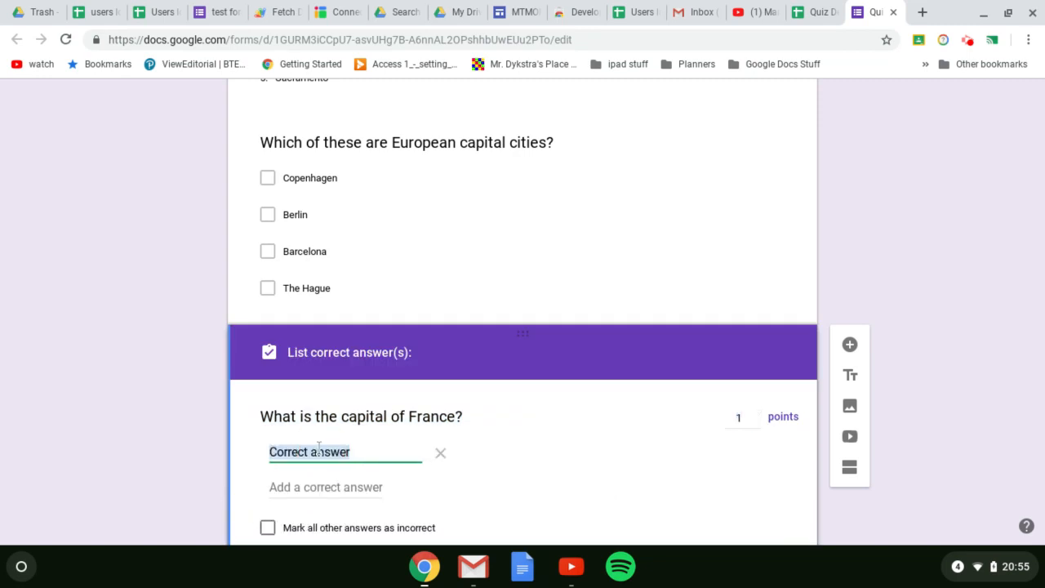
{"action": "type", "text": "Paris"}
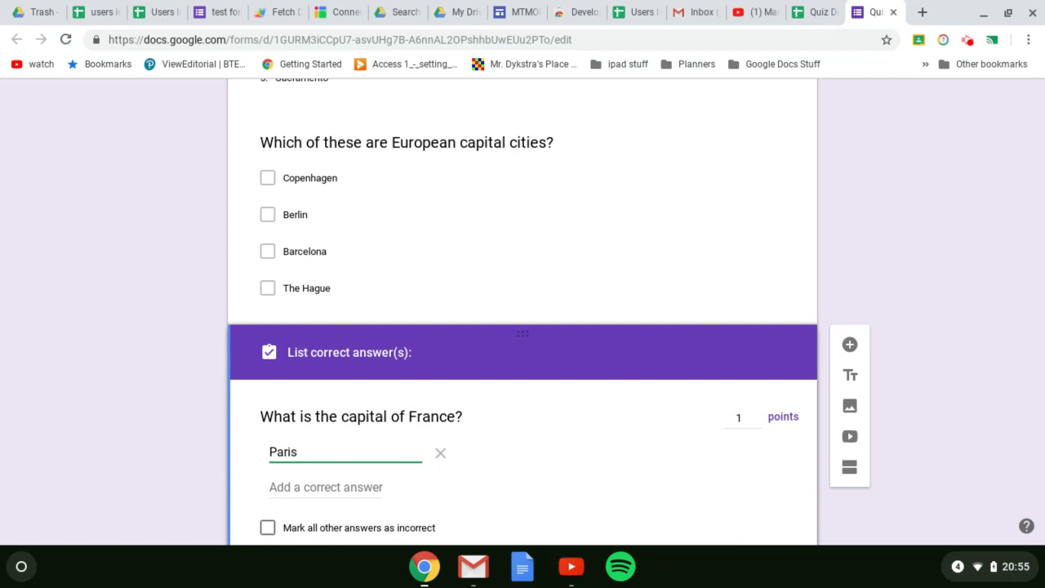
{"action": "left_click", "coordinate": [300, 488]}
{"action": "type", "text": "[aris"}
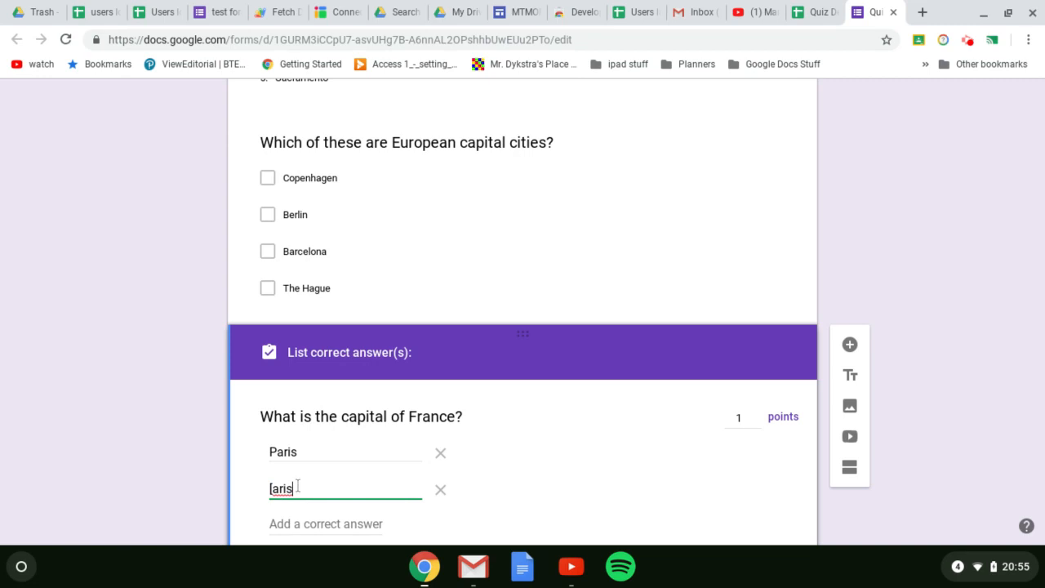
{"action": "key", "text": "BackSpace"}
{"action": "type", "text": "p"}
{"action": "scroll", "coordinate": [503, 476], "scroll_direction": "down", "scroll_amount": 3}
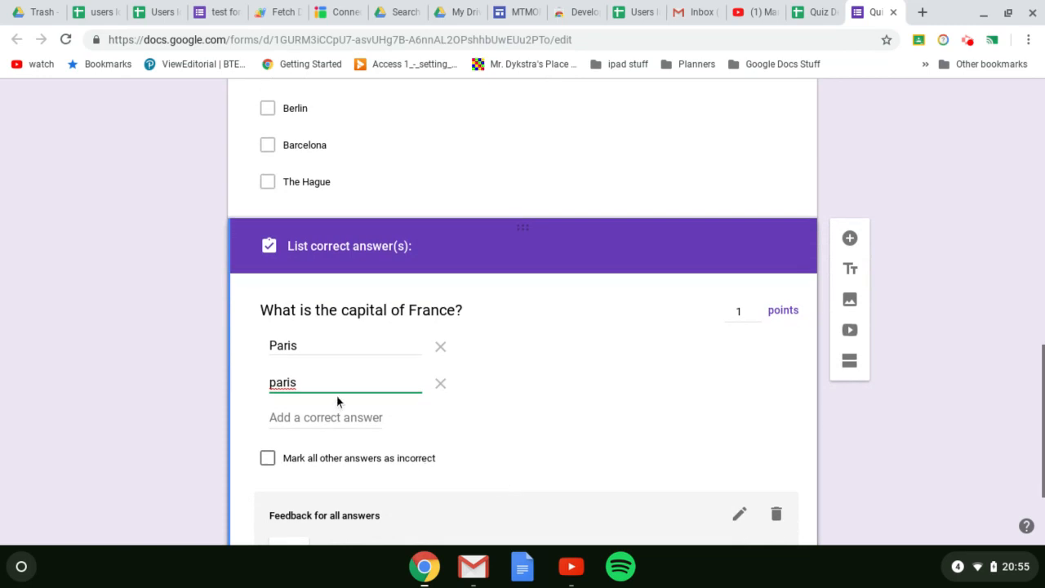
{"action": "left_click", "coordinate": [269, 462]}
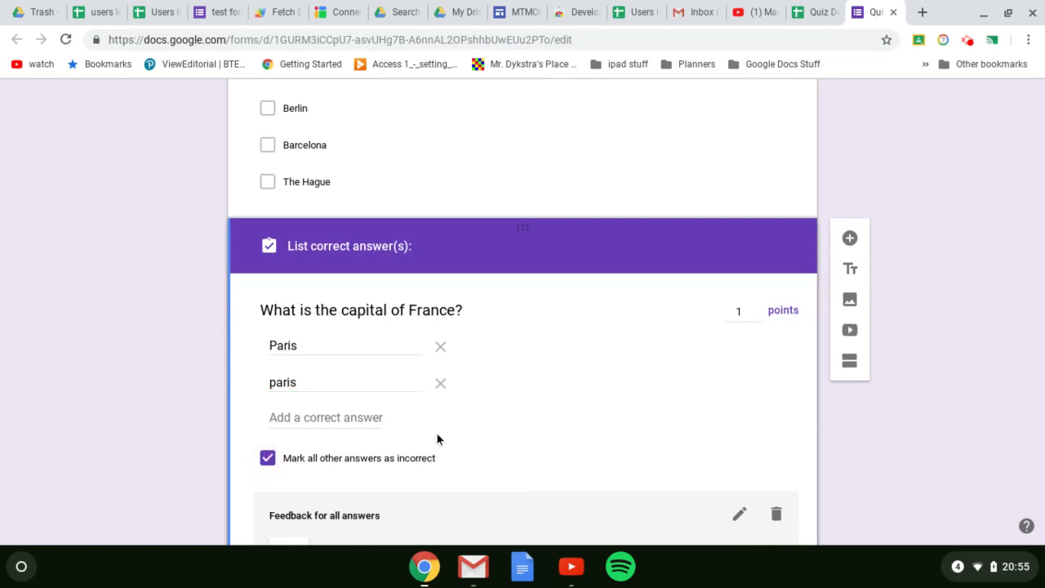
{"action": "scroll", "coordinate": [516, 431], "scroll_direction": "down", "scroll_amount": 2}
Return the Ireland question from its answer key to question editing and enable shuffled option order.
{"action": "scroll", "coordinate": [515, 435], "scroll_direction": "up", "scroll_amount": 15}
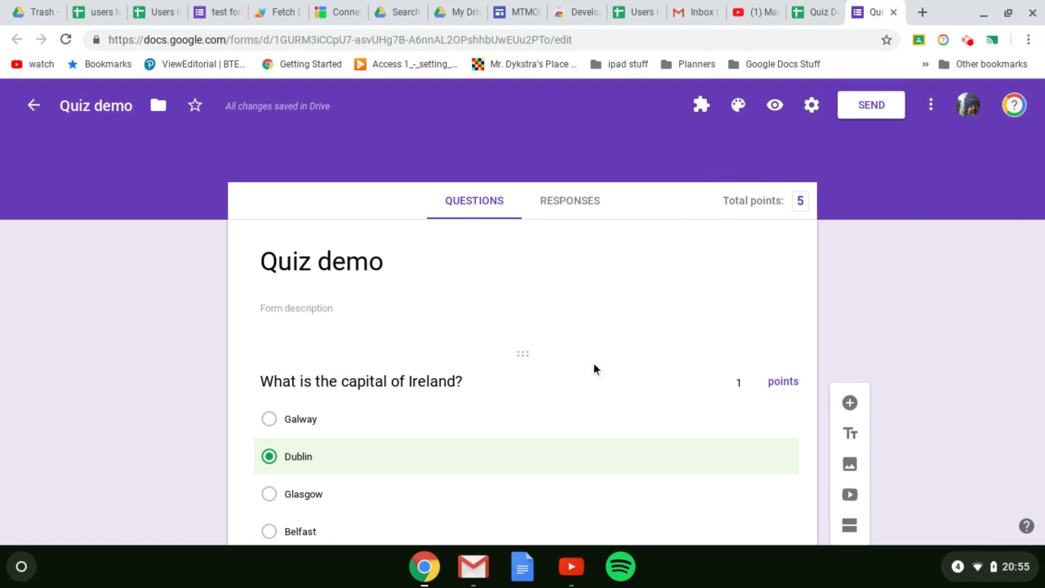
{"action": "scroll", "coordinate": [580, 383], "scroll_direction": "down", "scroll_amount": 2}
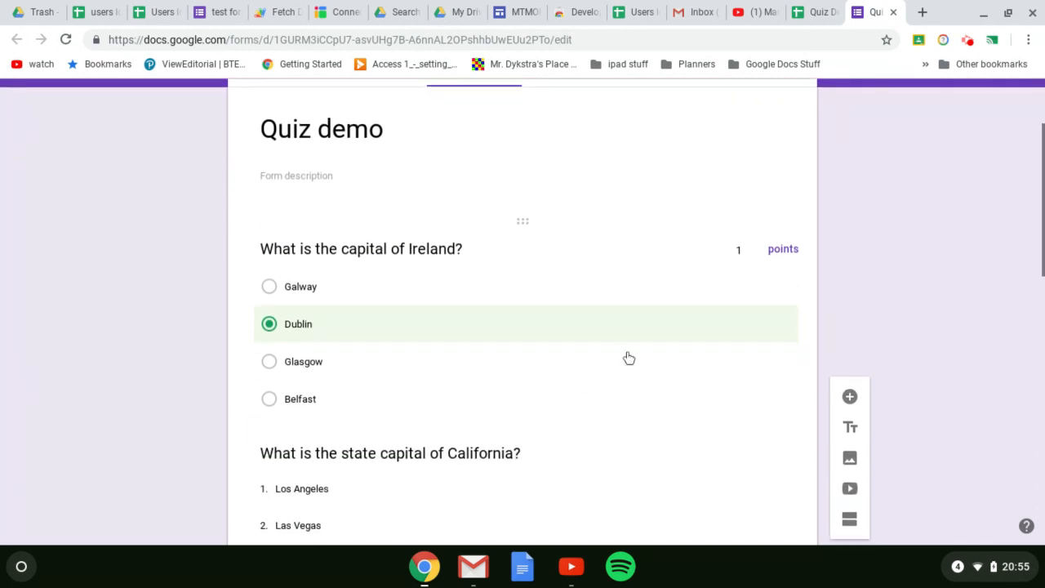
{"action": "left_click", "coordinate": [335, 391]}
{"action": "scroll", "coordinate": [401, 408], "scroll_direction": "down", "scroll_amount": 2}
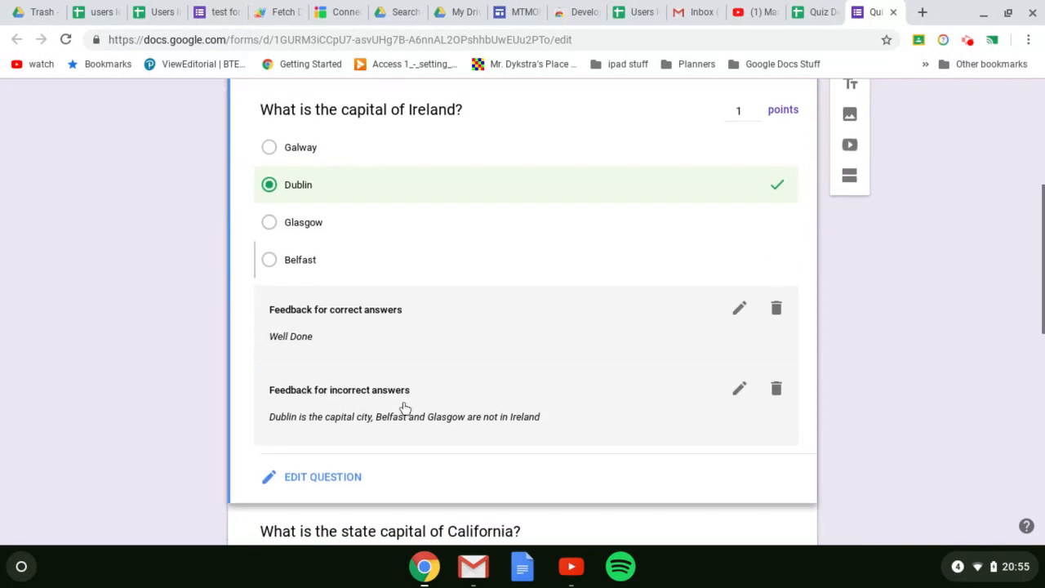
{"action": "left_click", "coordinate": [322, 482]}
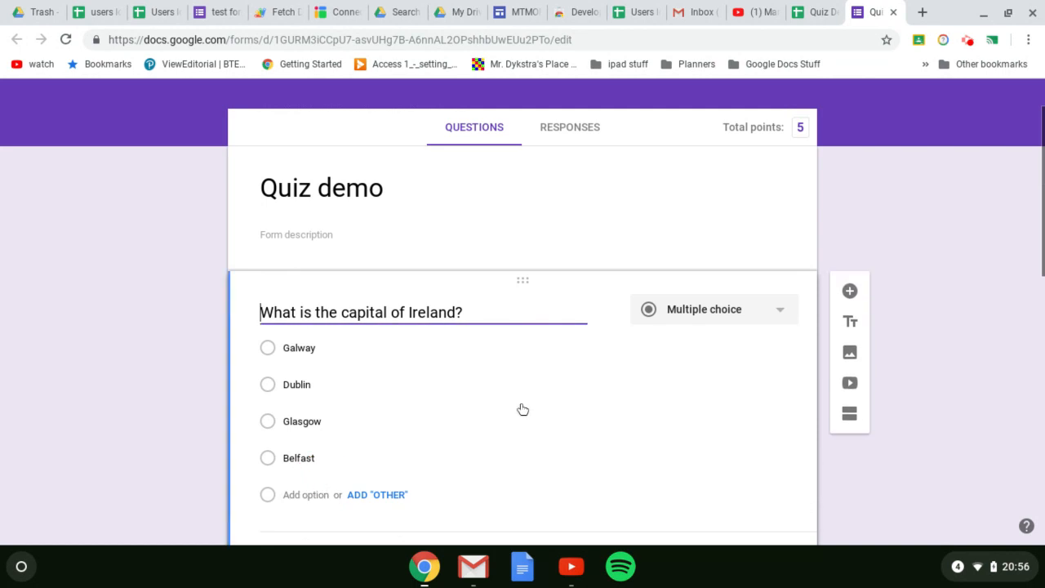
{"action": "left_click", "coordinate": [801, 450]}
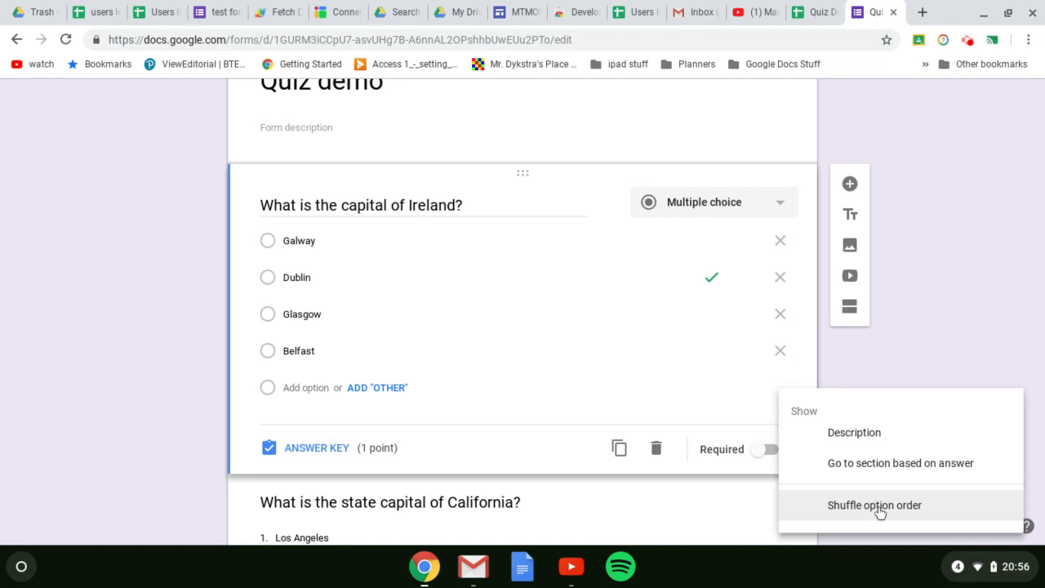
{"action": "left_click", "coordinate": [878, 510]}
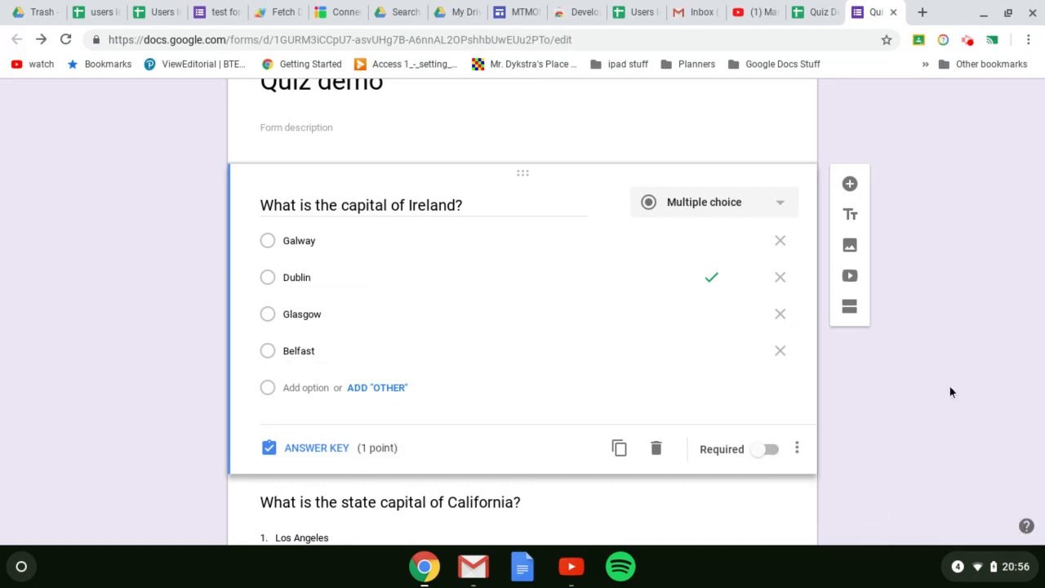
In the form's quiz settings, set marks to be released immediately after each submission.
{"action": "scroll", "coordinate": [914, 237], "scroll_direction": "up", "scroll_amount": 3}
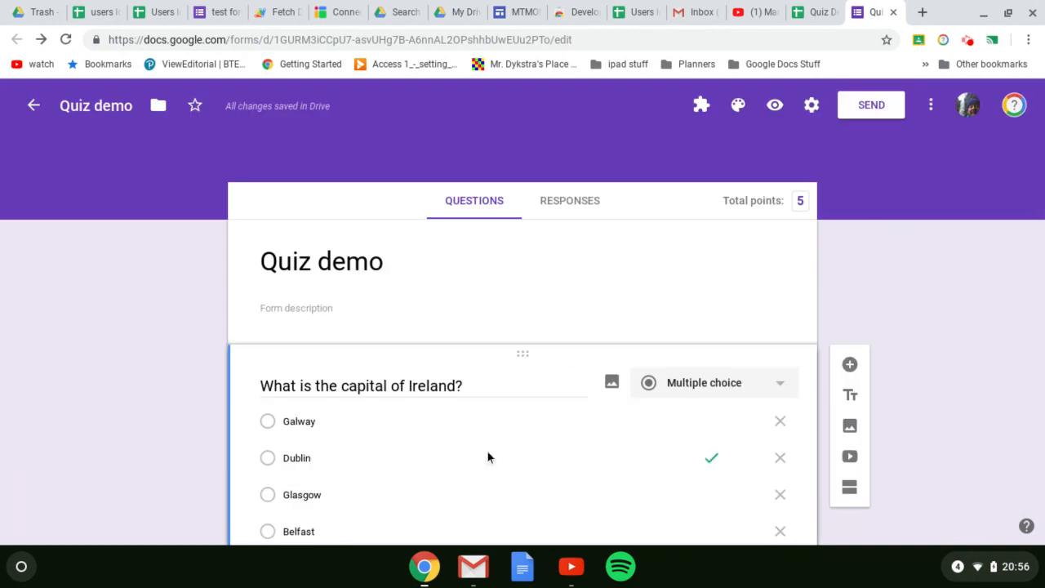
{"action": "scroll", "coordinate": [406, 454], "scroll_direction": "down", "scroll_amount": 2}
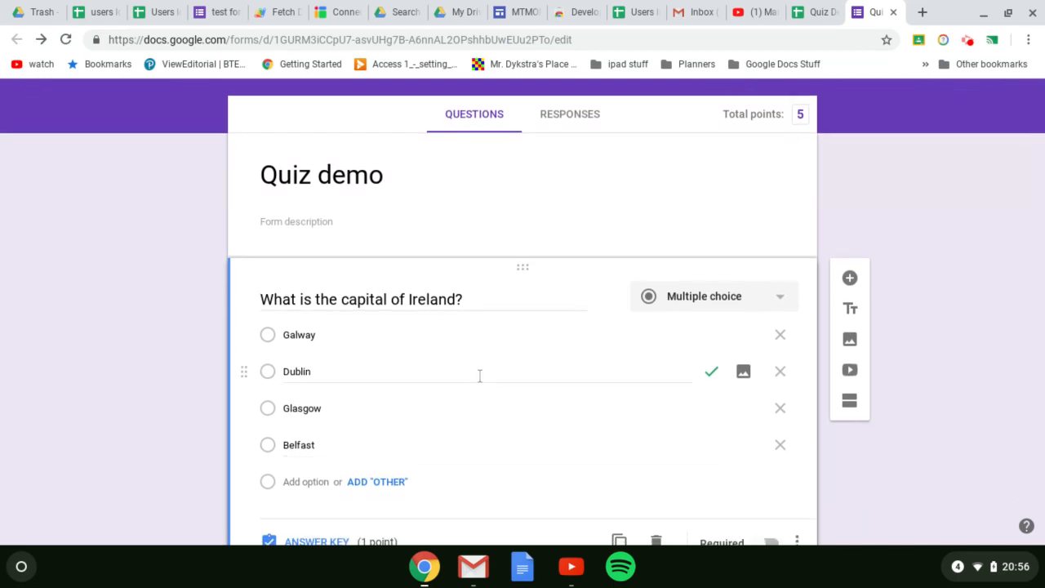
{"action": "scroll", "coordinate": [481, 373], "scroll_direction": "up", "scroll_amount": 2}
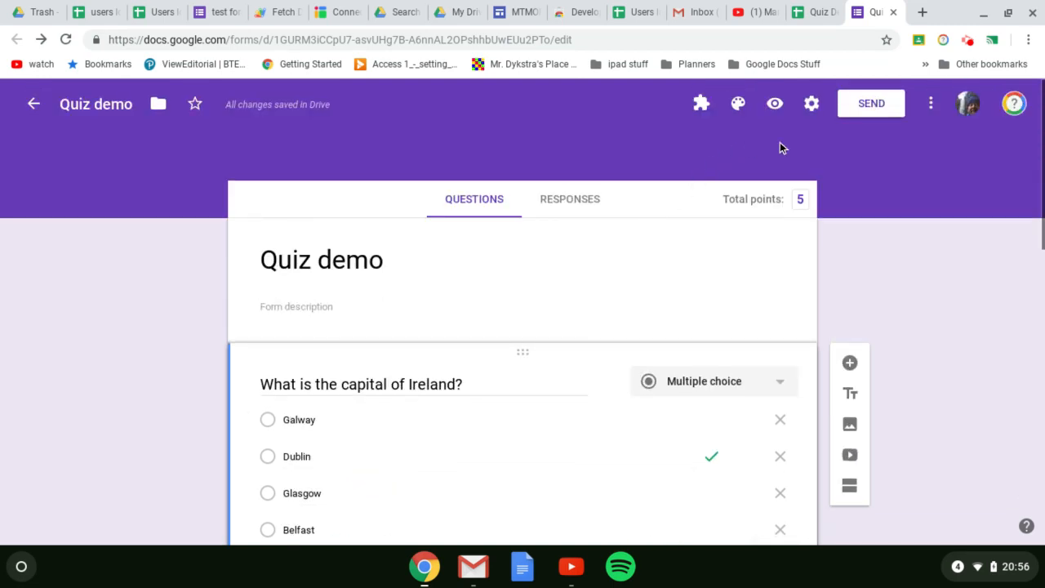
{"action": "left_click", "coordinate": [812, 104]}
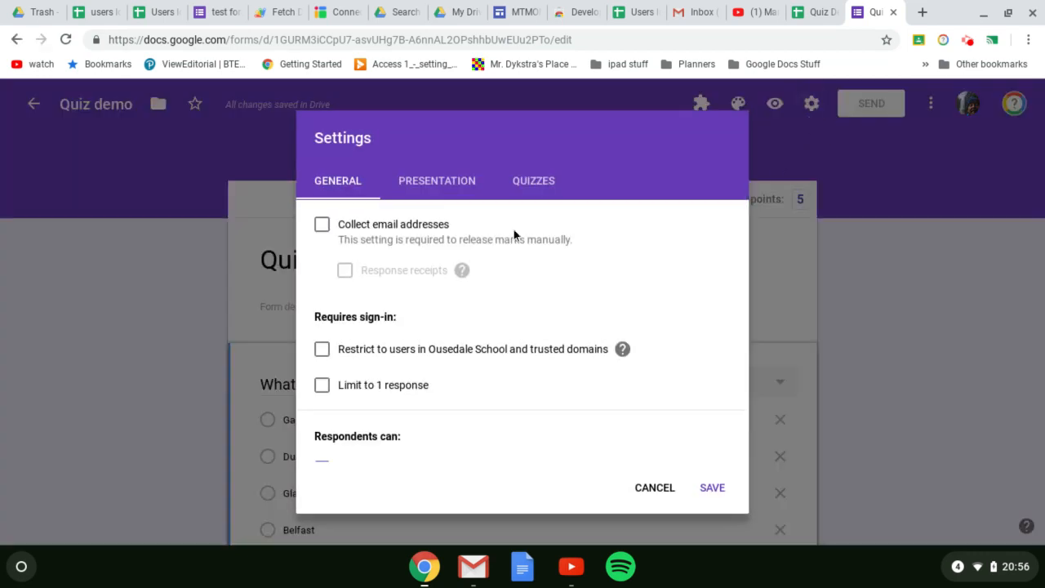
{"action": "left_click", "coordinate": [535, 187]}
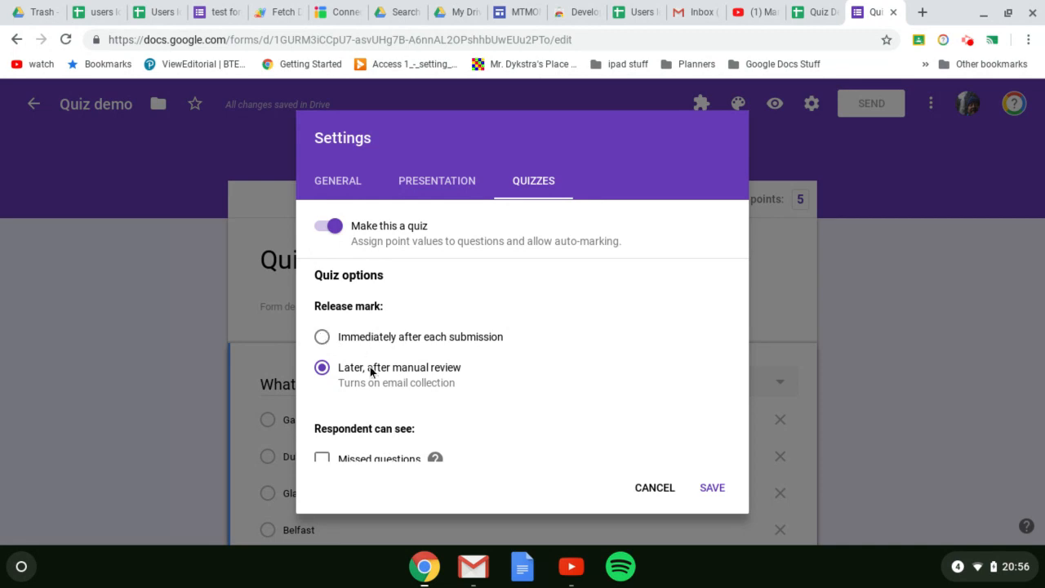
{"action": "left_click", "coordinate": [322, 340]}
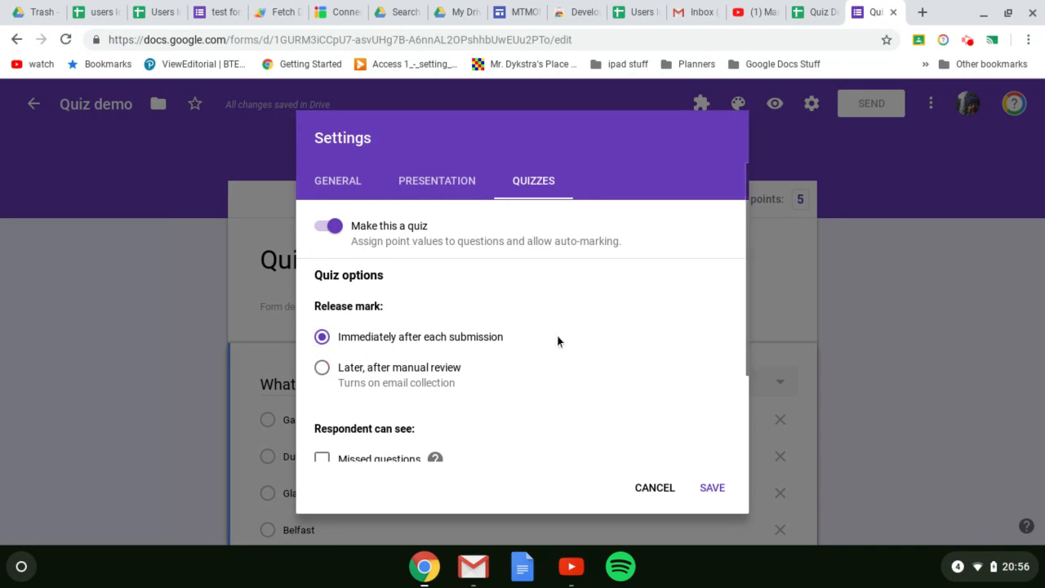
Let respondents see missed questions, correct answers and point values, and save the settings.
{"action": "scroll", "coordinate": [558, 341], "scroll_direction": "down", "scroll_amount": 3}
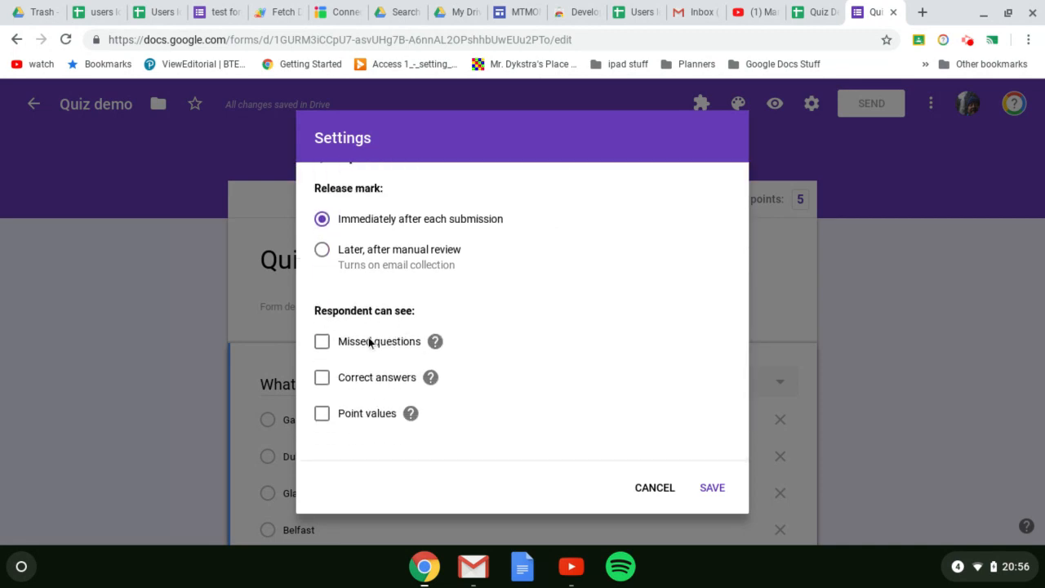
{"action": "left_click", "coordinate": [323, 343]}
{"action": "left_click", "coordinate": [323, 376]}
{"action": "left_click", "coordinate": [323, 420]}
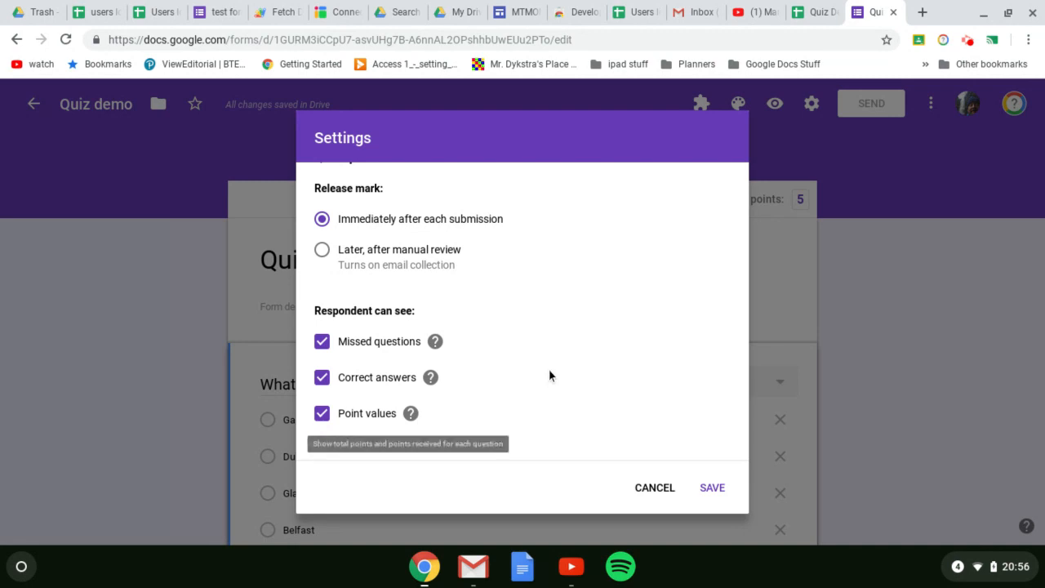
{"action": "scroll", "coordinate": [549, 376], "scroll_direction": "up", "scroll_amount": 3}
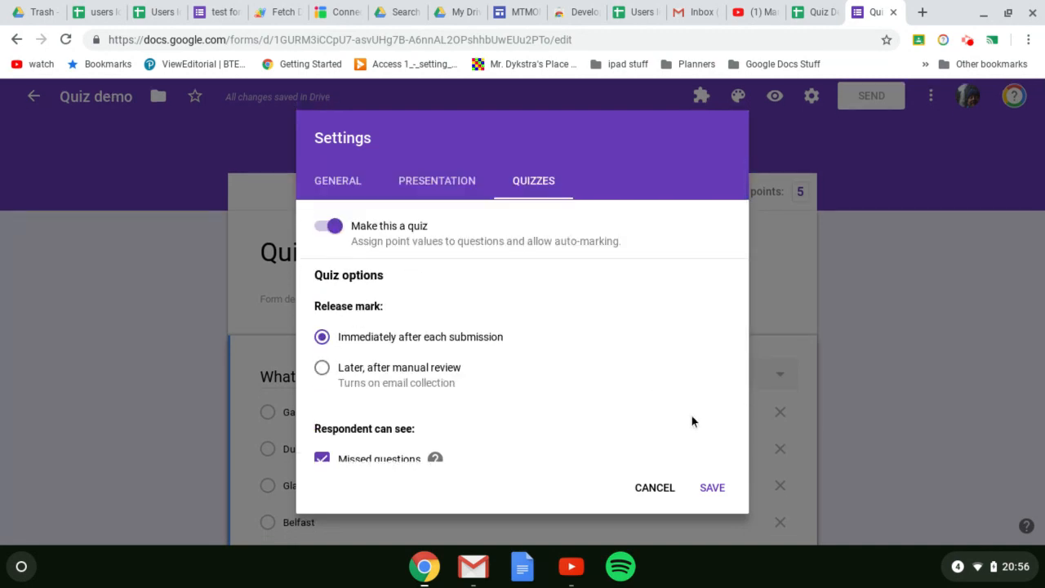
{"action": "left_click", "coordinate": [710, 486]}
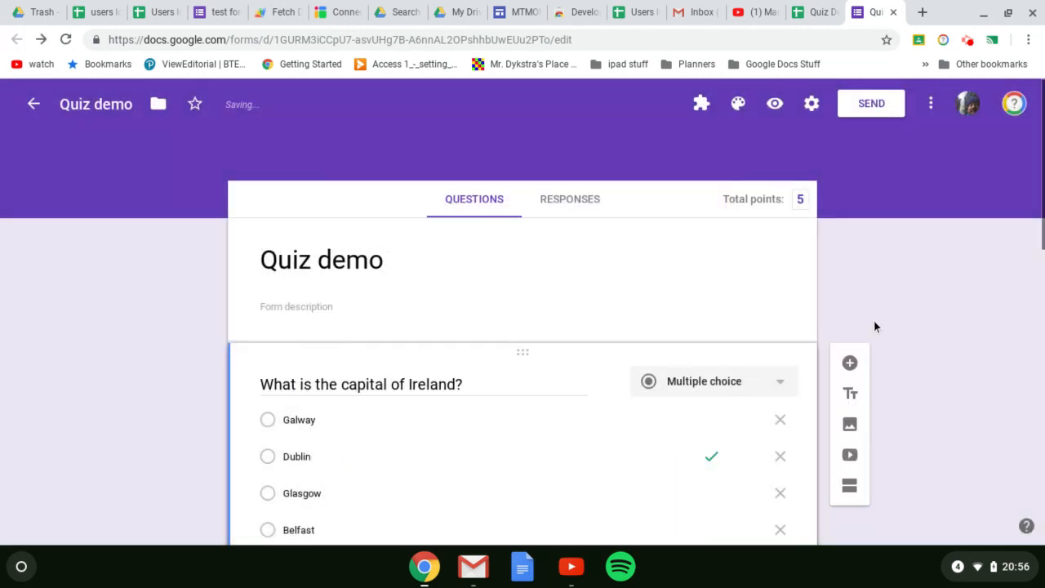
Preview the form and answer Dublin for Ireland's capital and Sacramento for California's state capital.
{"action": "left_click", "coordinate": [772, 105]}
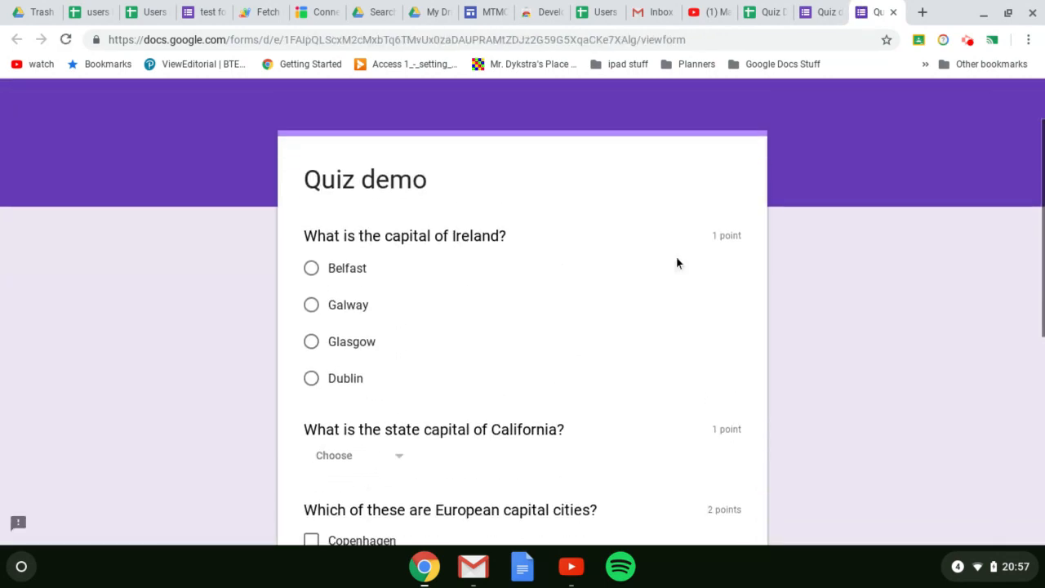
{"action": "left_click", "coordinate": [413, 367]}
{"action": "scroll", "coordinate": [479, 350], "scroll_direction": "down", "scroll_amount": 3}
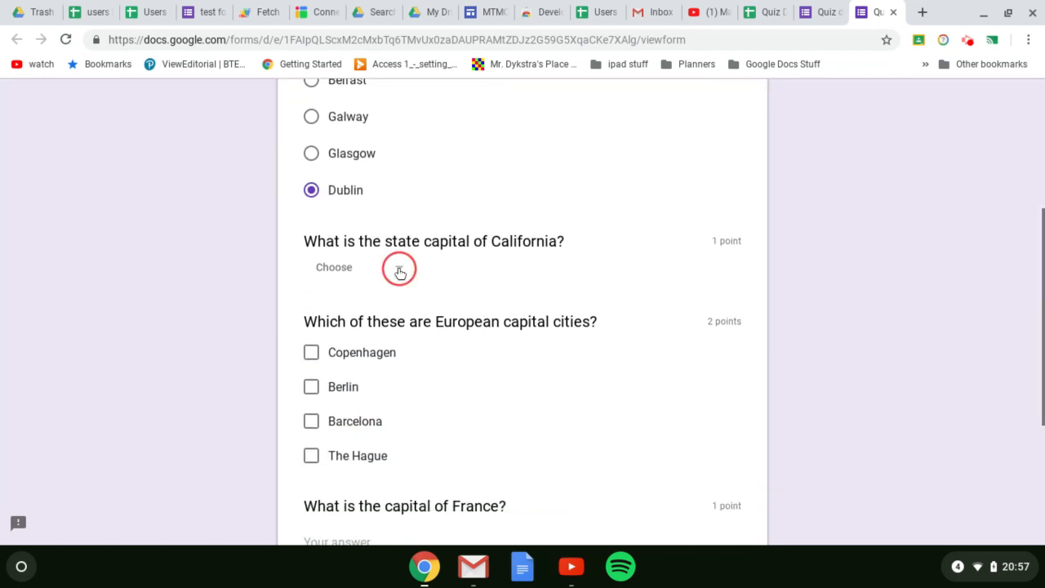
{"action": "left_click", "coordinate": [400, 272]}
{"action": "left_click", "coordinate": [360, 448]}
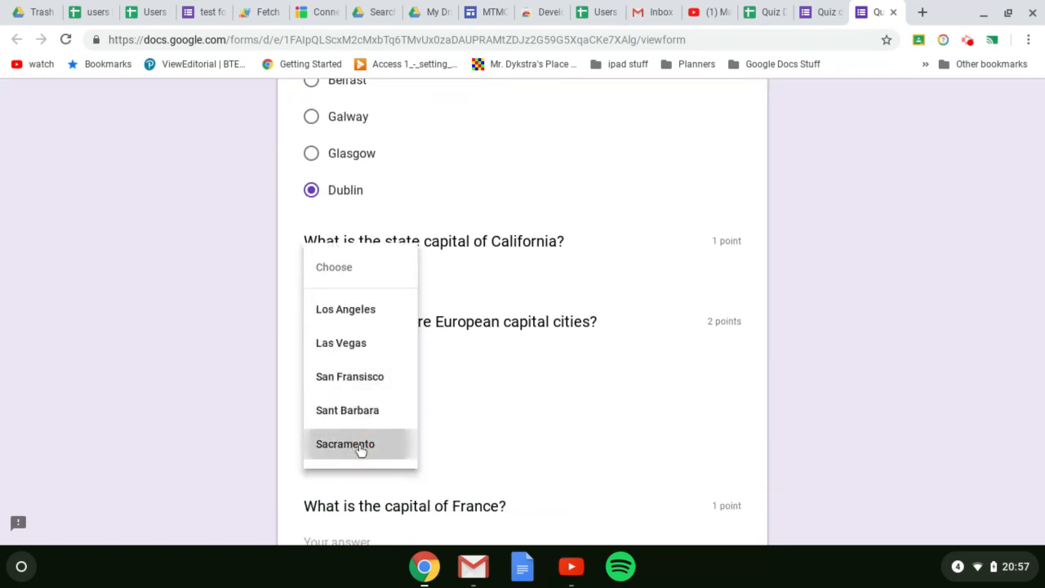
Select Copenhagen and Berlin as European capital cities, enter Paris as France's capital, and submit the quiz.
{"action": "scroll", "coordinate": [475, 406], "scroll_direction": "down", "scroll_amount": 1}
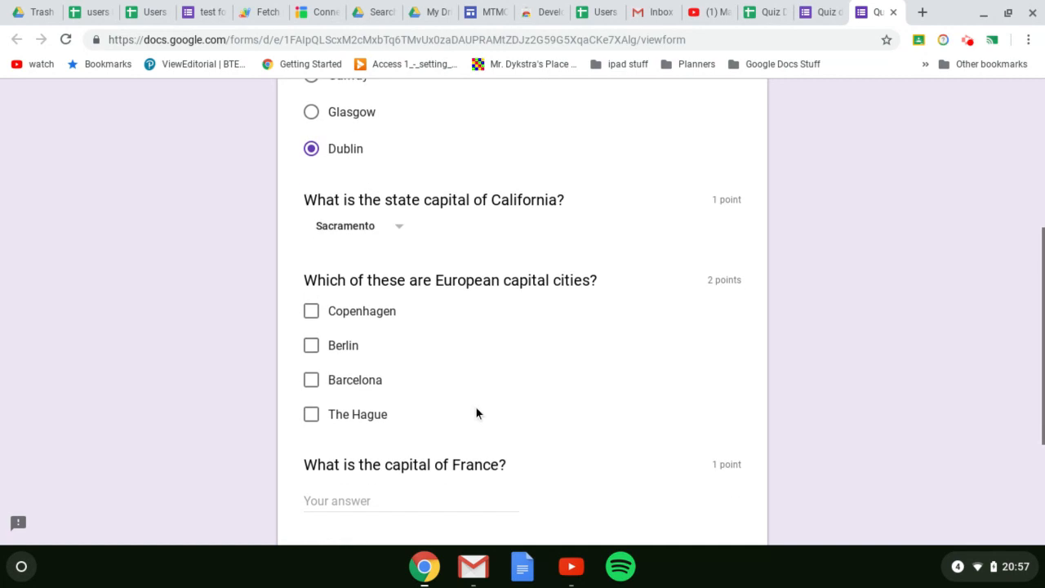
{"action": "left_click", "coordinate": [310, 306]}
{"action": "left_click", "coordinate": [313, 340]}
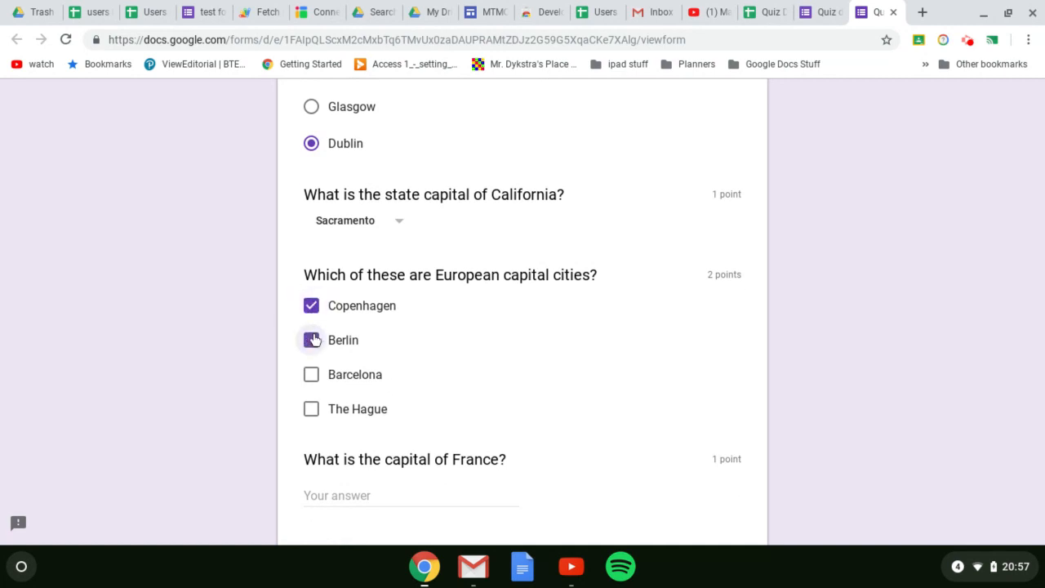
{"action": "scroll", "coordinate": [473, 326], "scroll_direction": "down", "scroll_amount": 3}
{"action": "left_click", "coordinate": [367, 294]}
{"action": "type", "text": "Paris"}
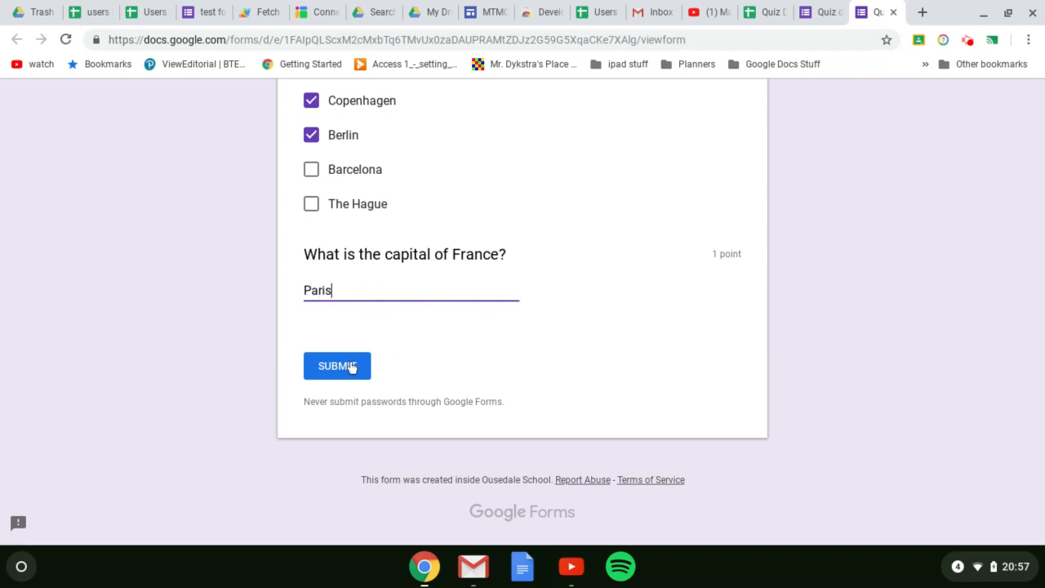
{"action": "left_click", "coordinate": [351, 368]}
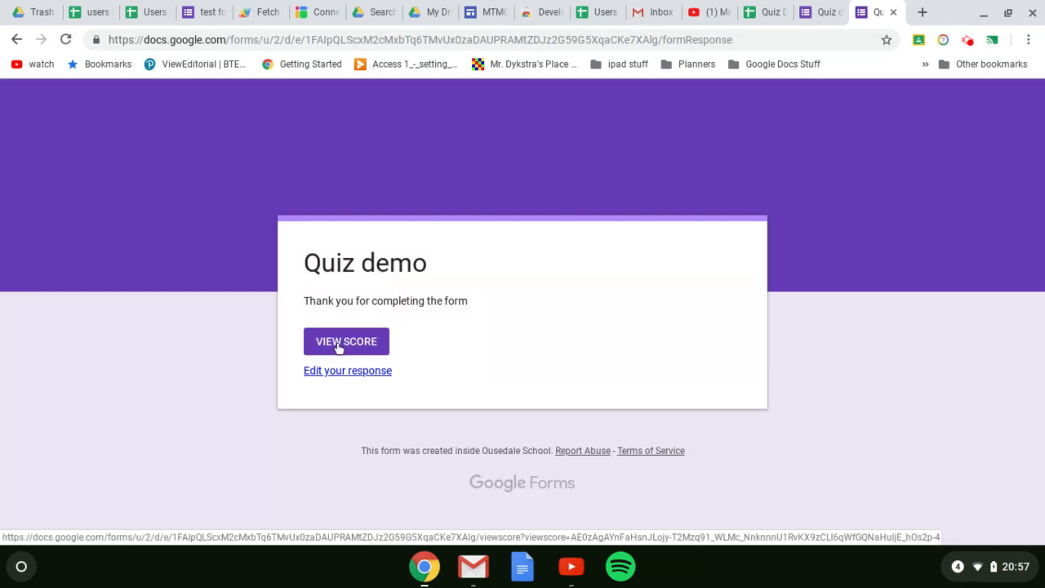
Open the score for the submitted response and review the marks, correct answers and feedback for each question.
{"action": "left_click", "coordinate": [344, 342]}
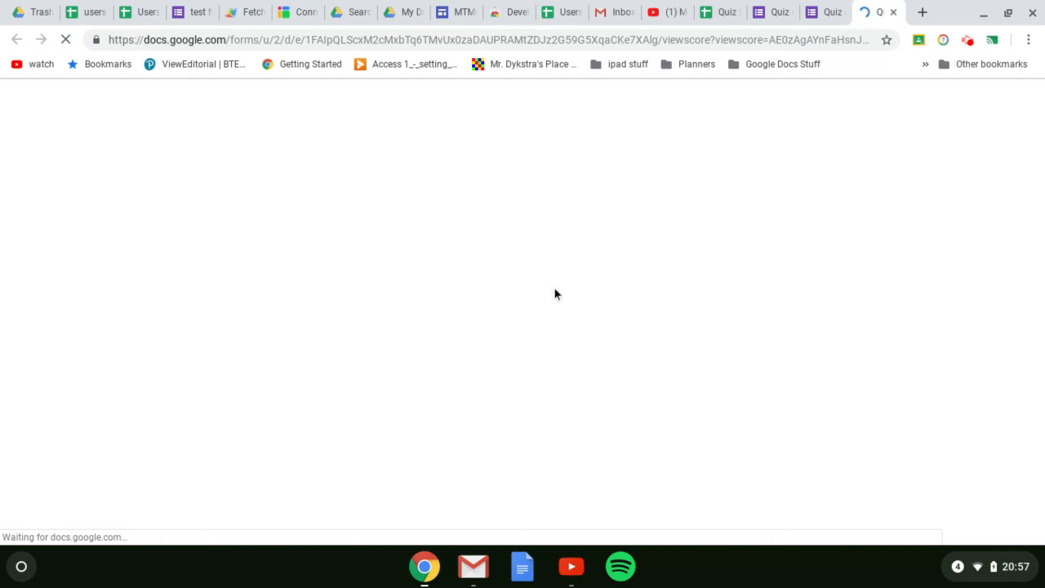
{"action": "scroll", "coordinate": [565, 264], "scroll_direction": "down", "scroll_amount": 2}
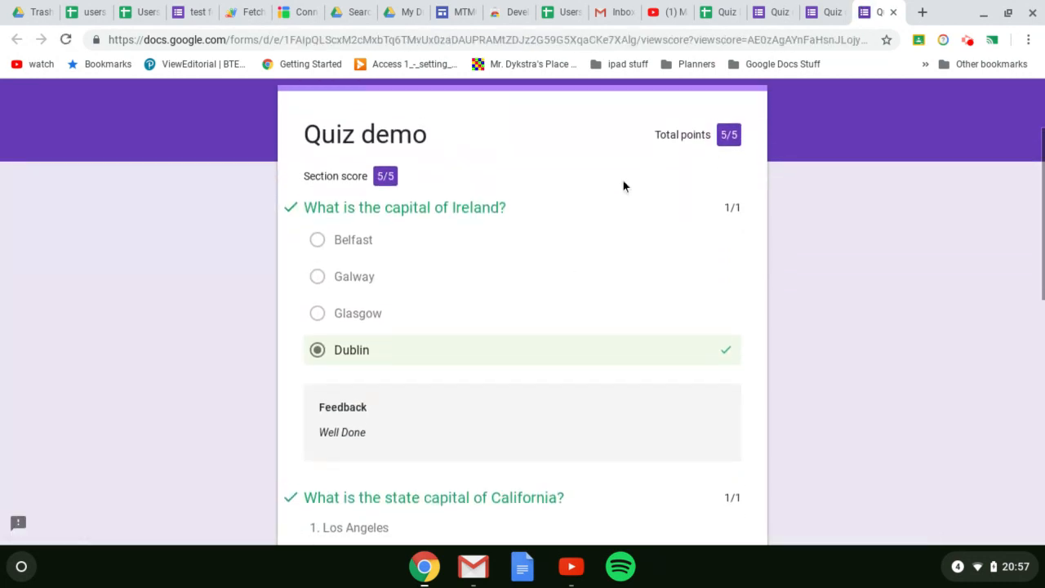
{"action": "scroll", "coordinate": [440, 277], "scroll_direction": "down", "scroll_amount": 4}
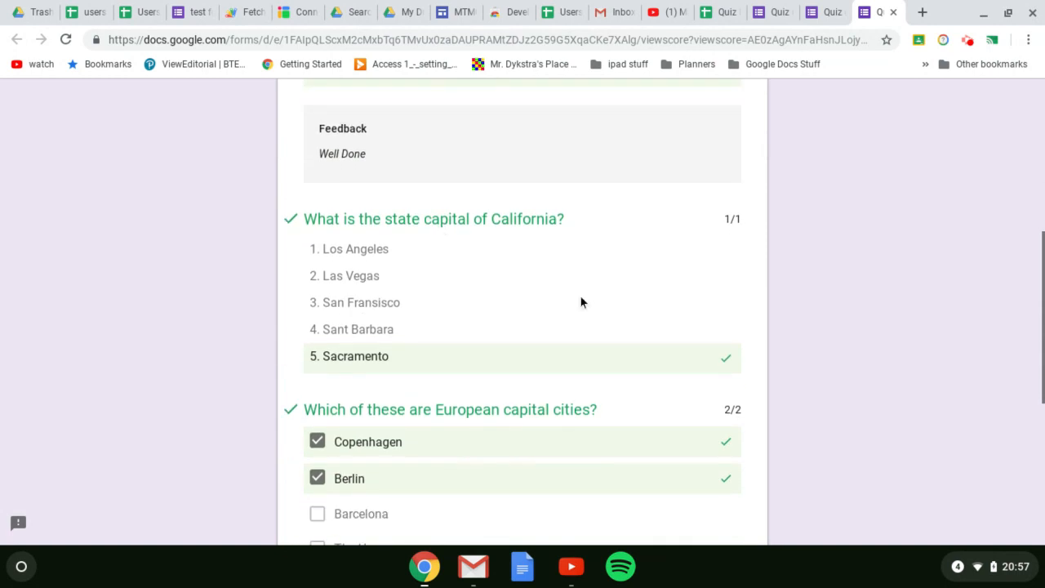
{"action": "scroll", "coordinate": [686, 404], "scroll_direction": "down", "scroll_amount": 4}
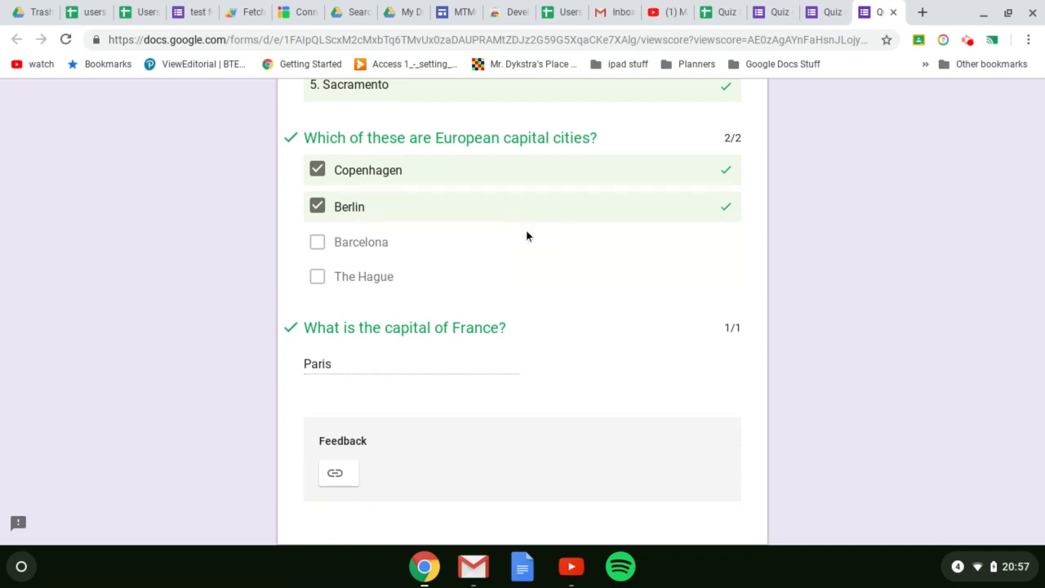
{"action": "scroll", "coordinate": [535, 258], "scroll_direction": "down", "scroll_amount": 2}
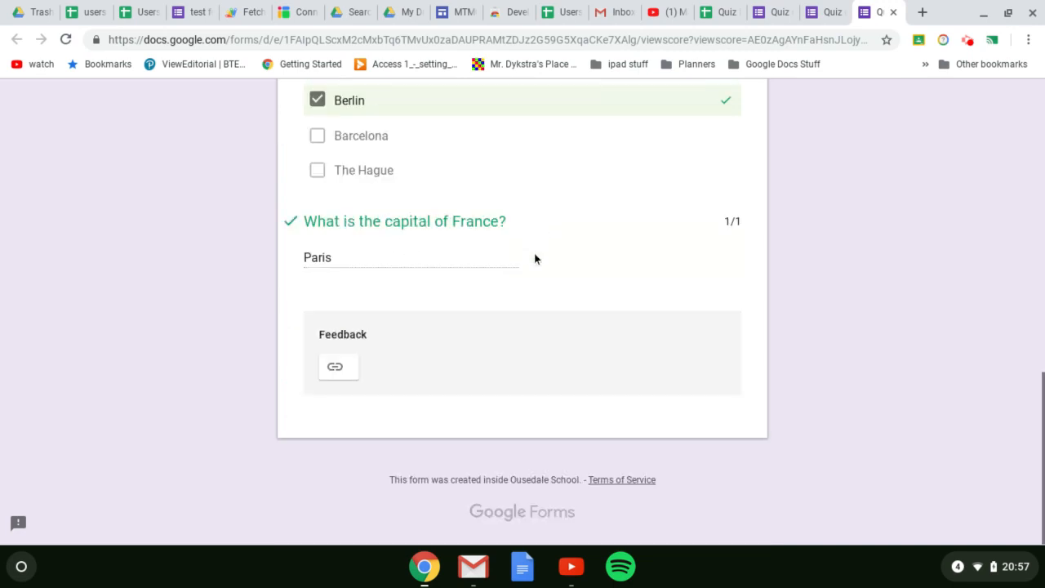
{"action": "scroll", "coordinate": [534, 259], "scroll_direction": "up", "scroll_amount": 5}
{"action": "scroll", "coordinate": [534, 258], "scroll_direction": "down", "scroll_amount": 3}
{"action": "scroll", "coordinate": [536, 237], "scroll_direction": "down", "scroll_amount": 2}
{"action": "scroll", "coordinate": [536, 237], "scroll_direction": "up", "scroll_amount": 10}
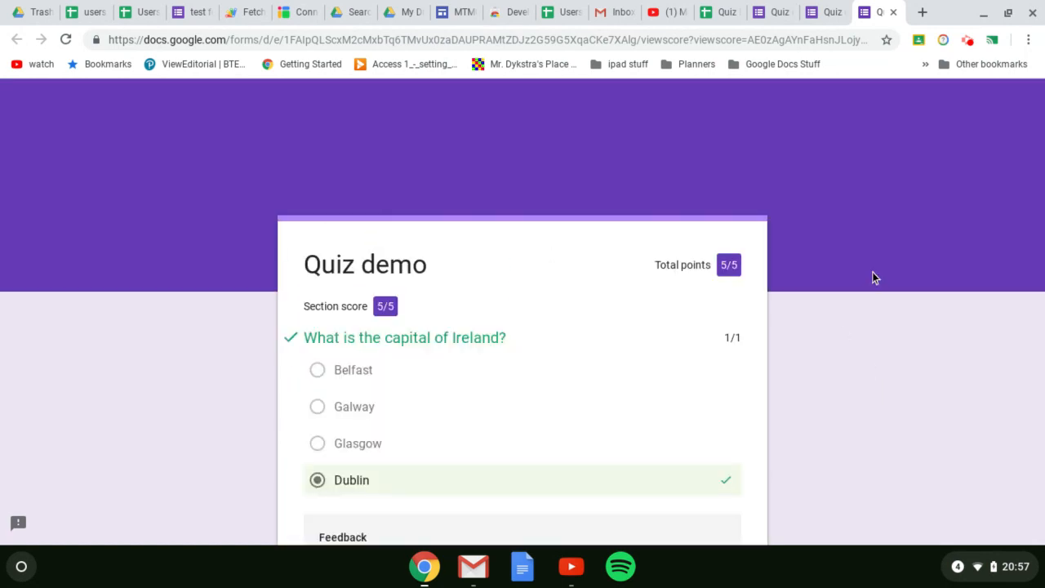
{"action": "left_click", "coordinate": [967, 41]}
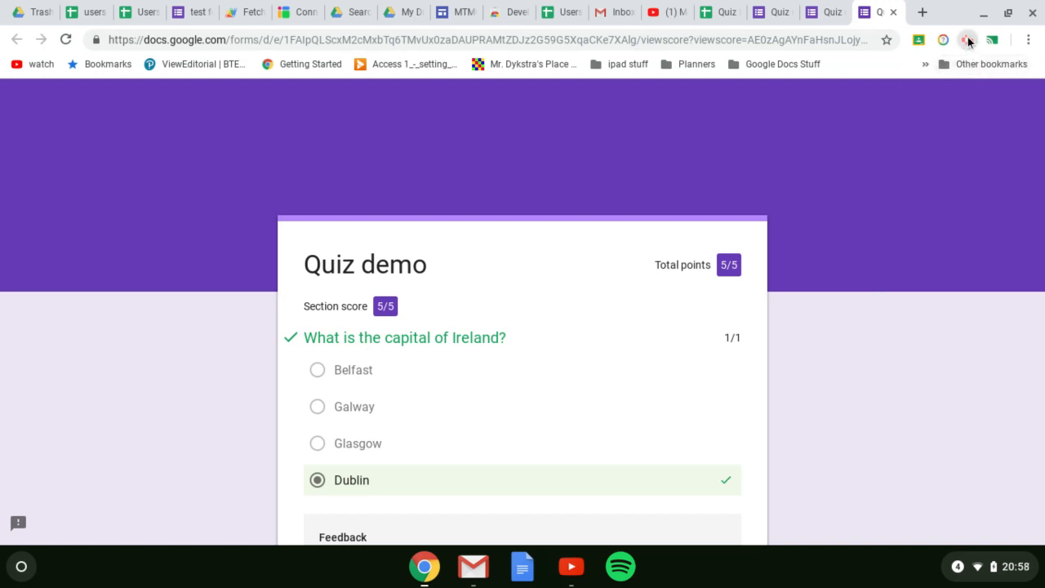